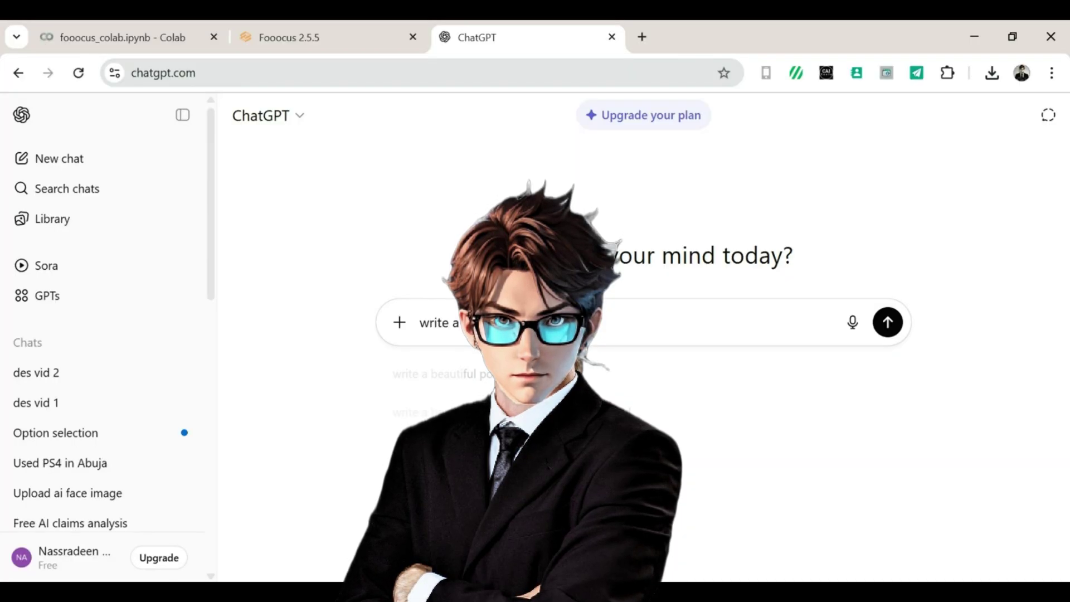
- Correct and send the request to describe a woman with blonde-brownish hair and hazel eyes
key(BackSpace)
text(the )
text(descr)
text(iptio)
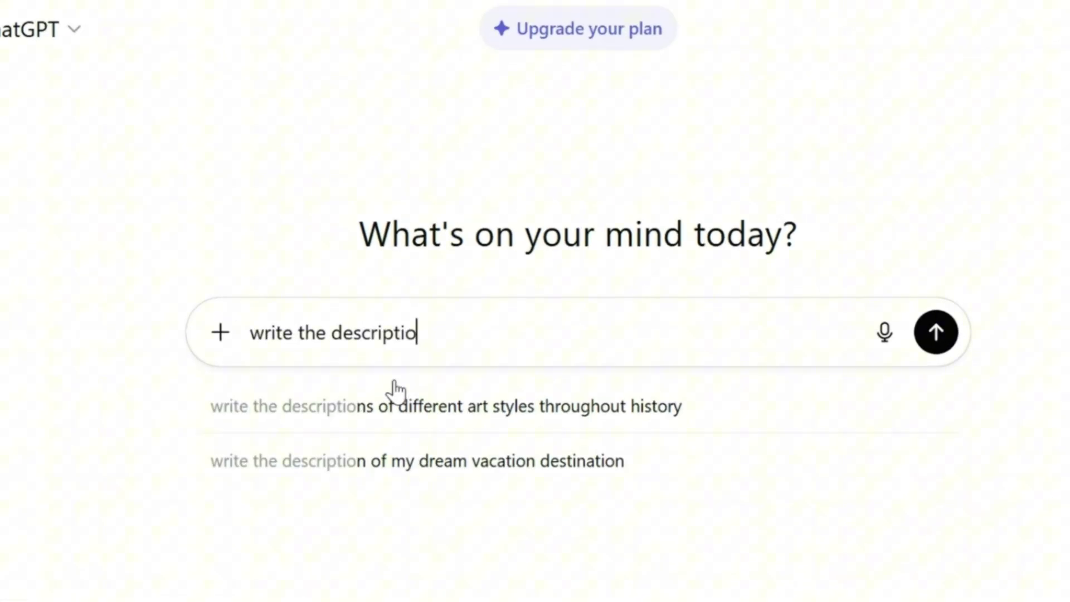
text(n of a  eautiful woman with blonde brow)
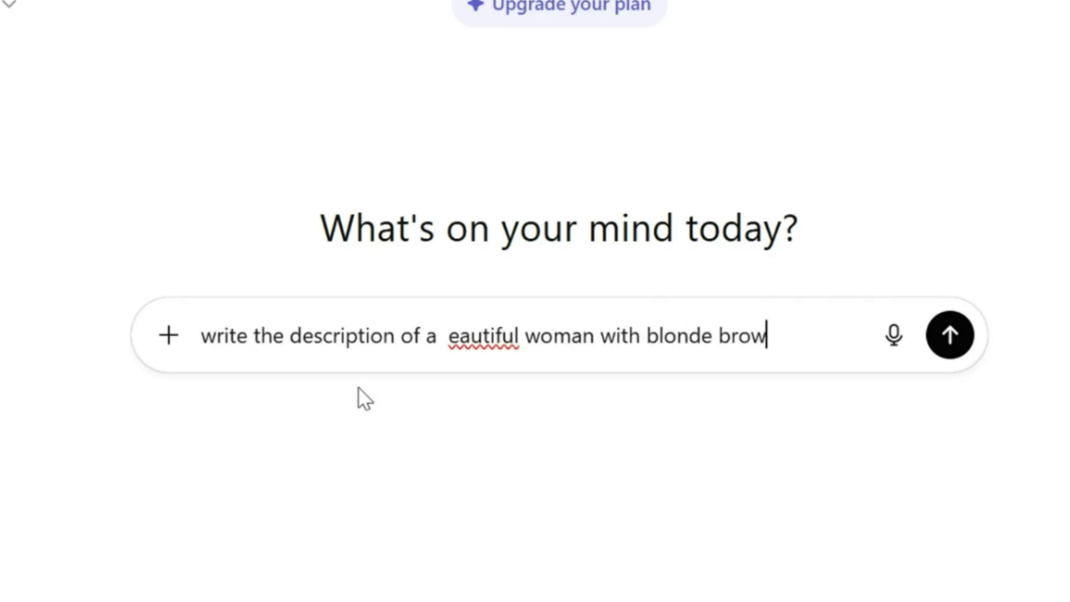
text(nish hair and h)
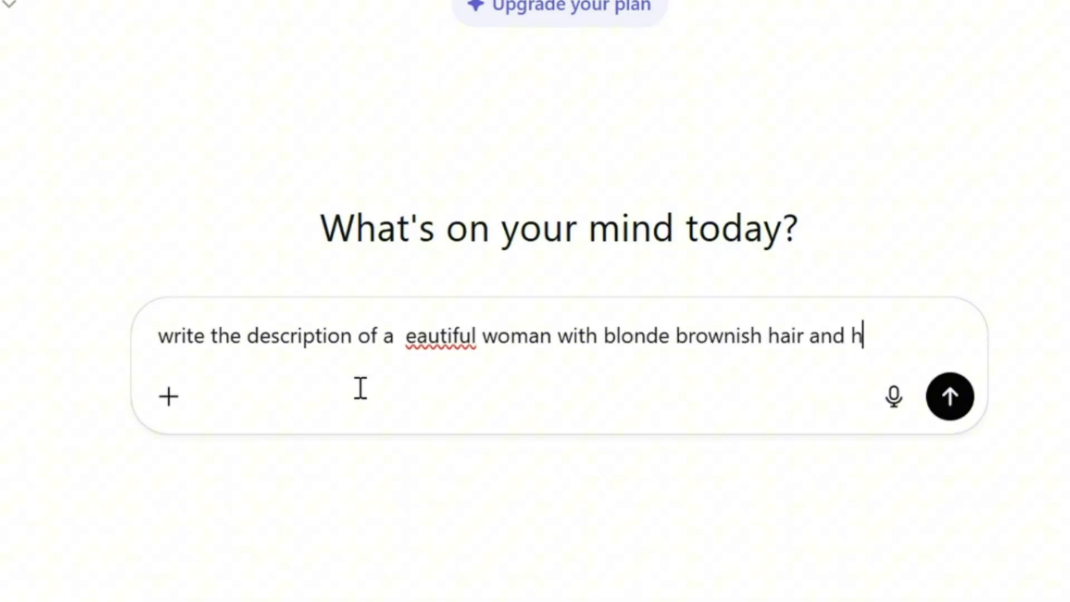
text(azel eyes)
key(Return)
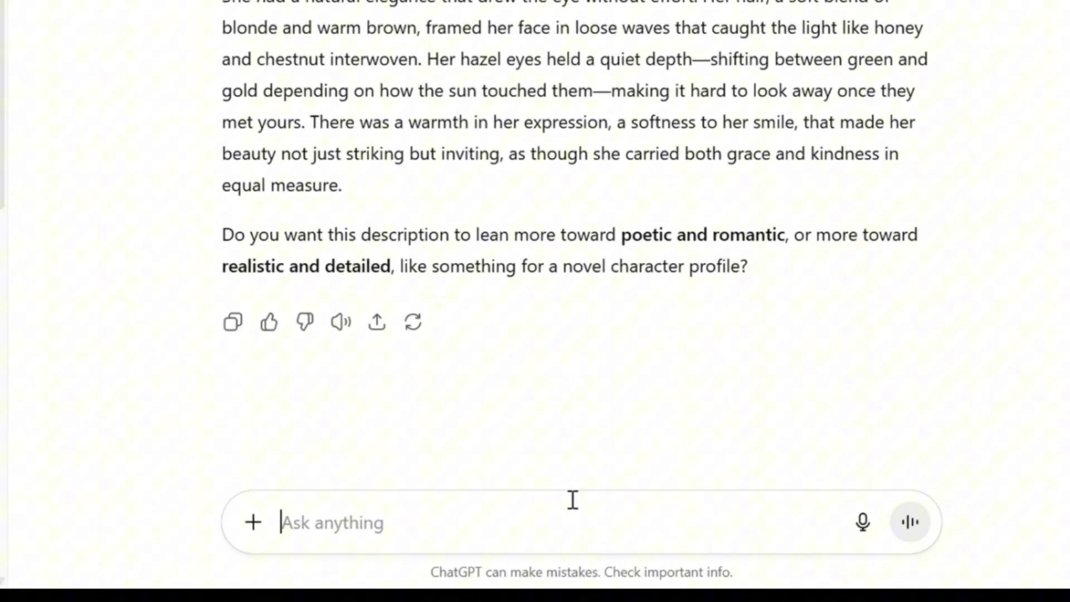
text(now 2 prompts of he)
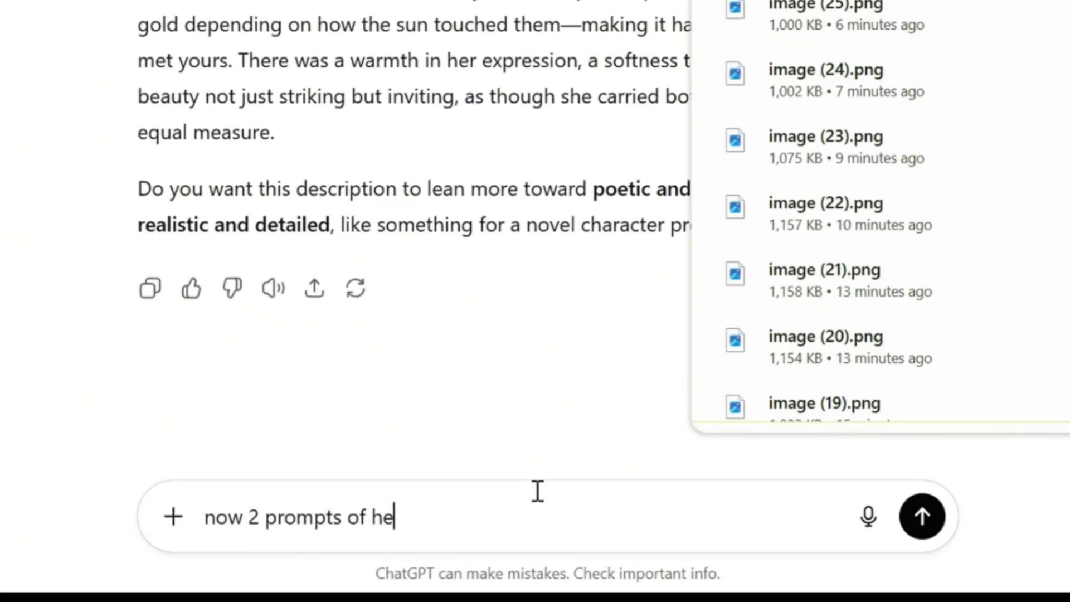
text(aking casual selfies)
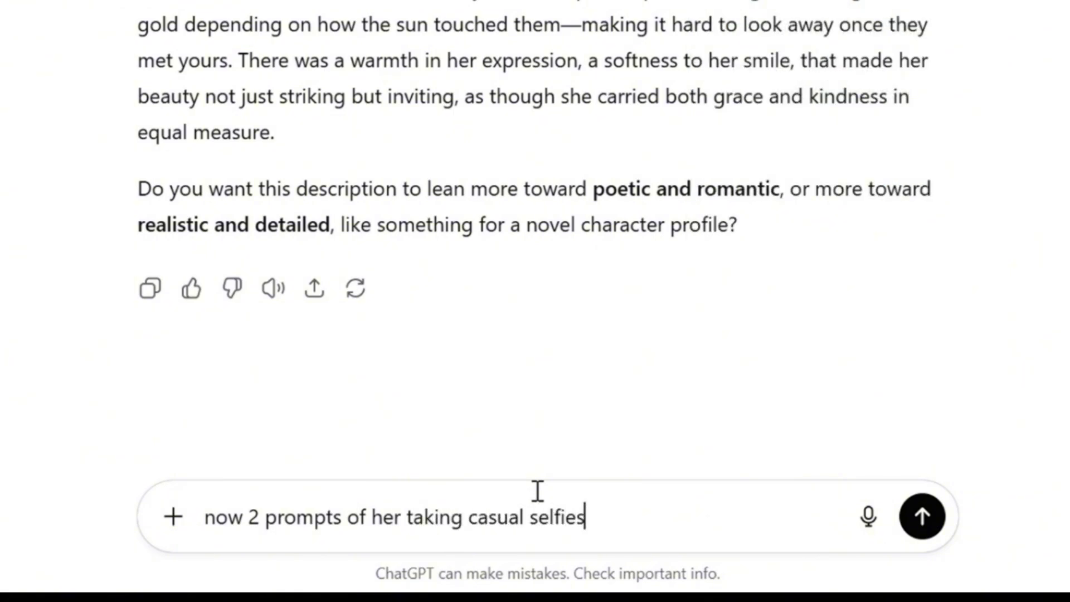
- Request two casual selfie prompts, two plainer prompts, and dress prompts of the woman
key(Return)
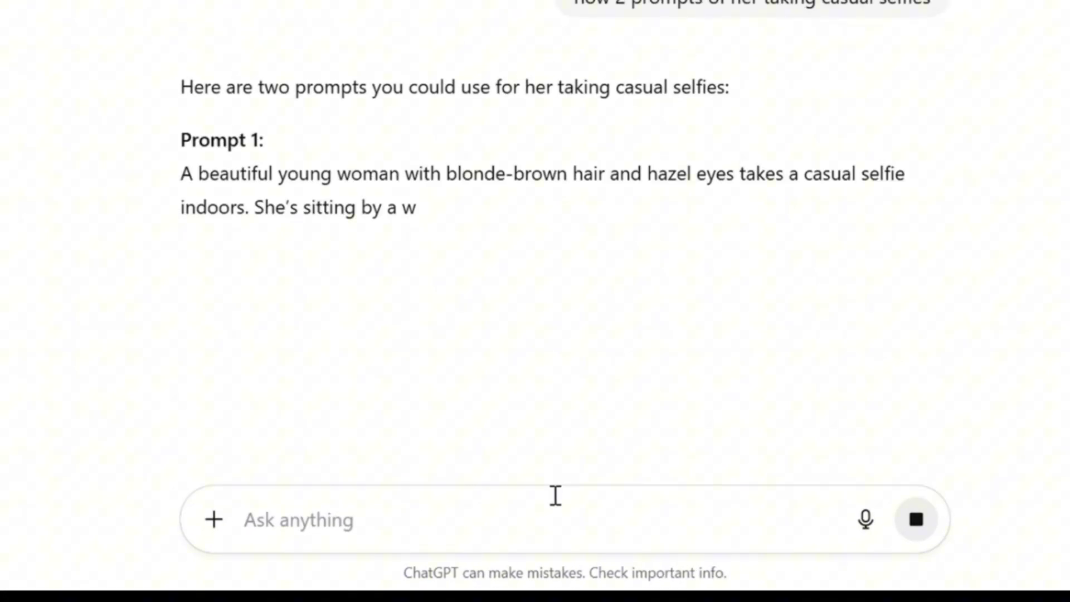
text(now 2)
text( pro)
text(mpts not selfie but just non explicit also nsfw)
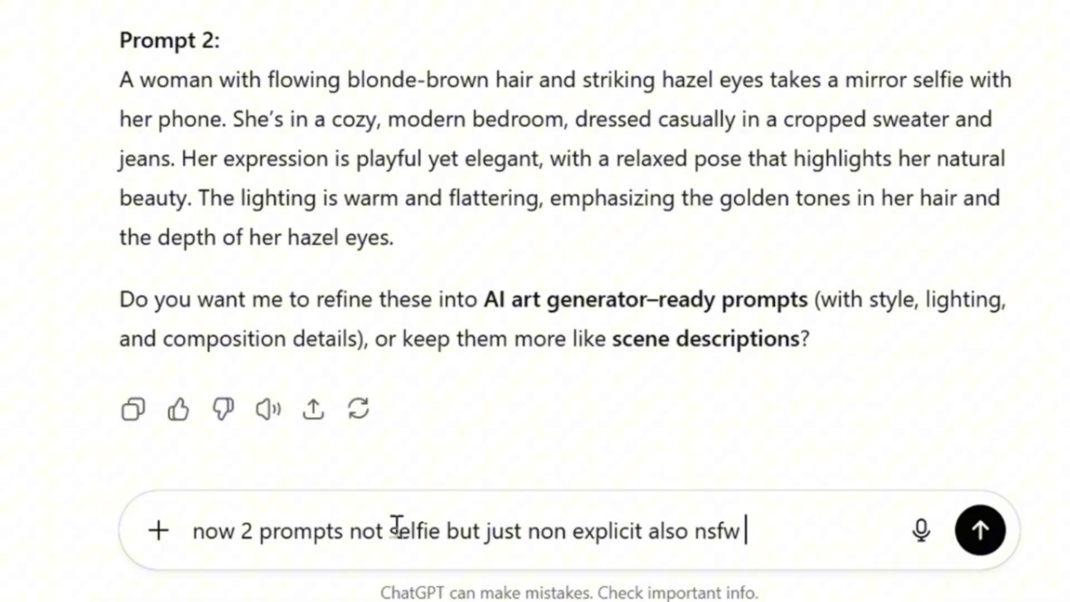
text(dramt)
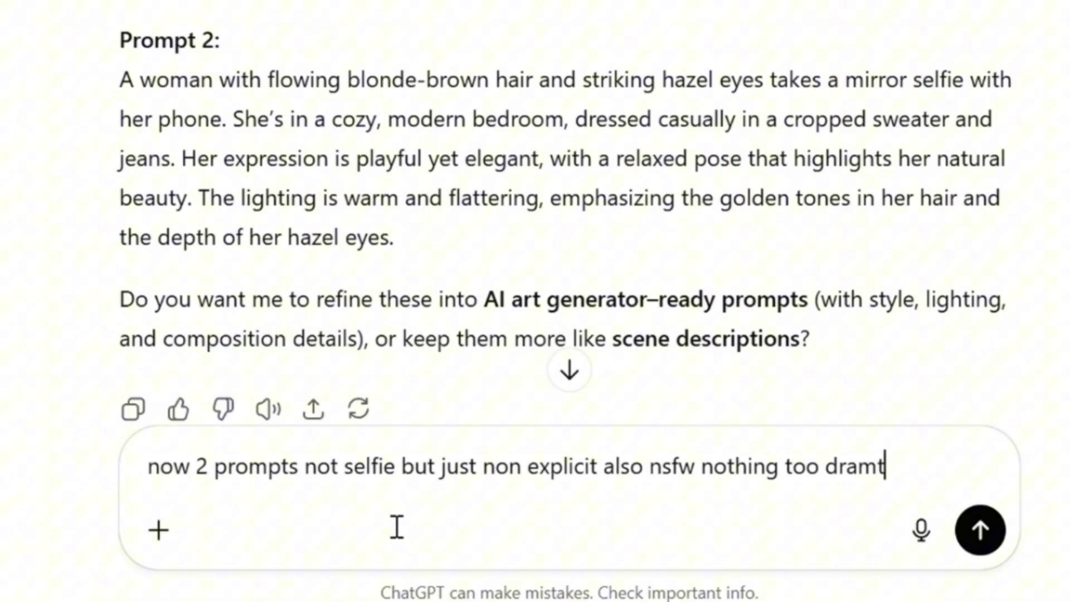
text(ic just plain bu)
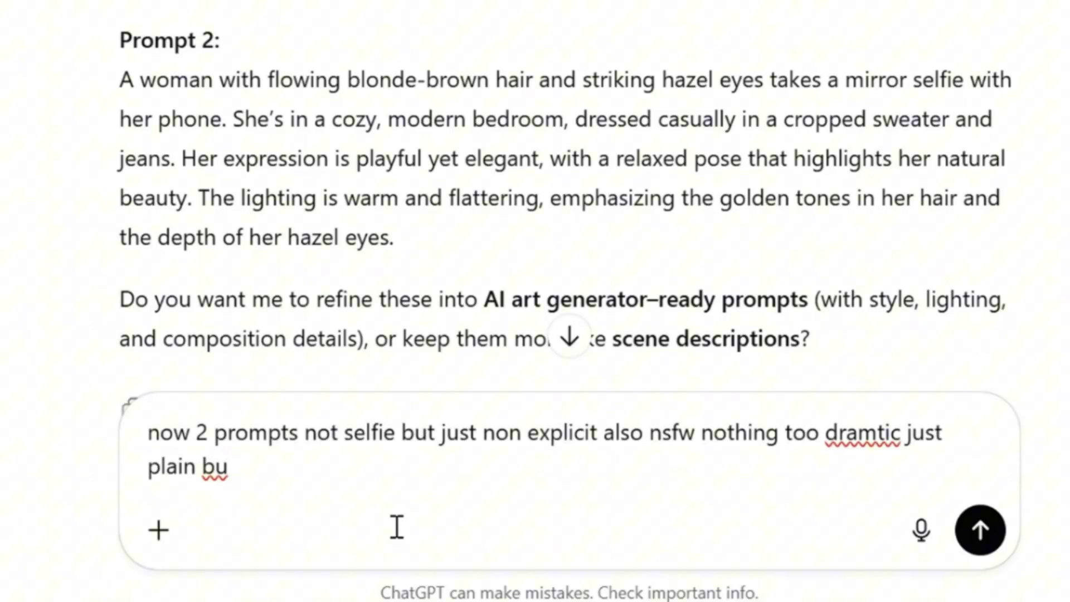
text(t nsfw)
key(Return)
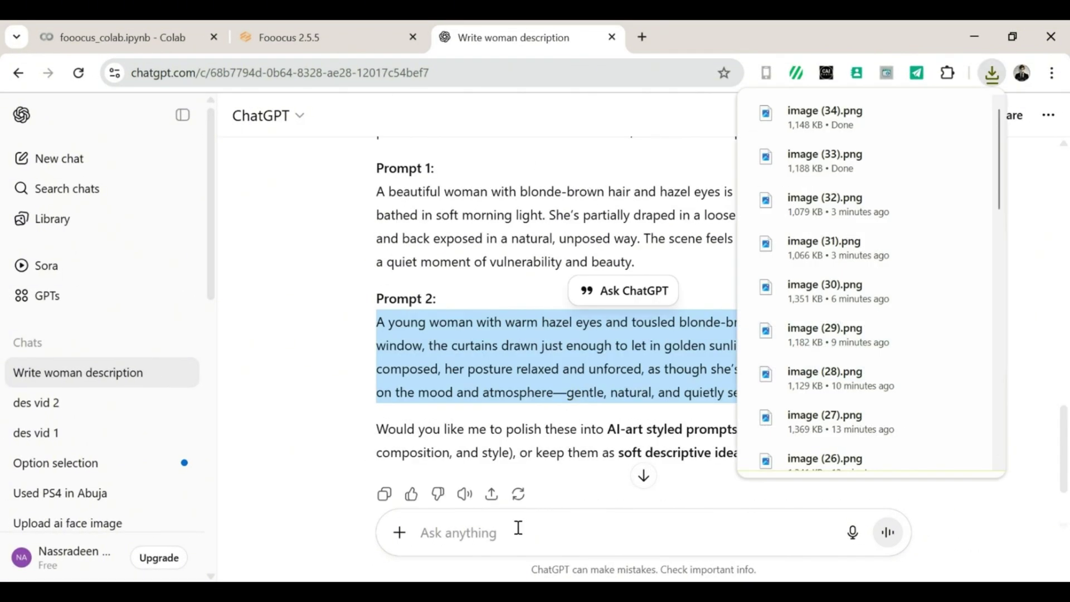
click(519, 532)
text(now)
text( h)
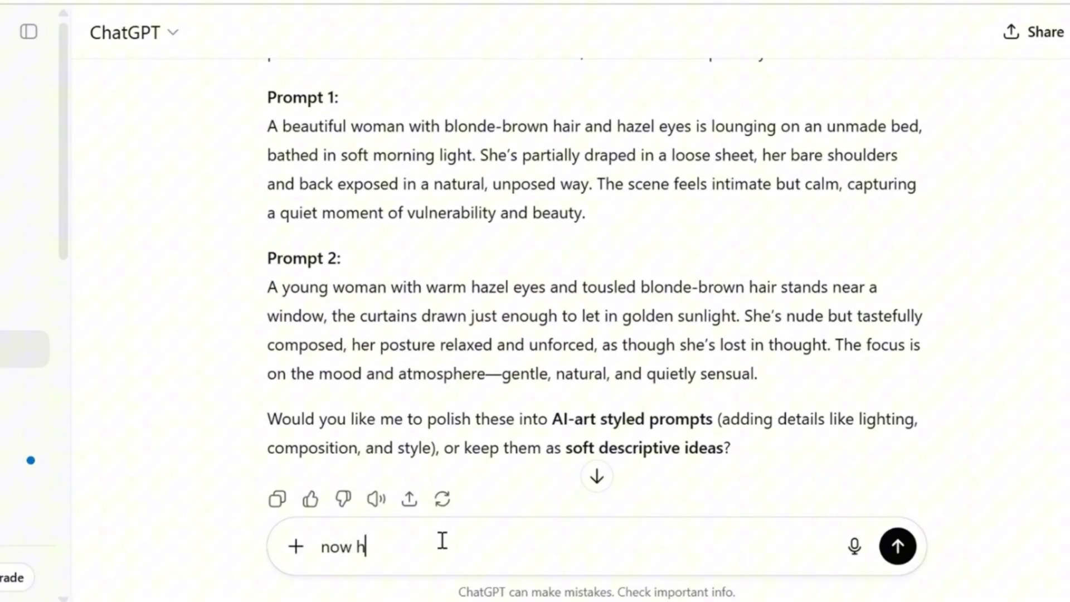
text(er)
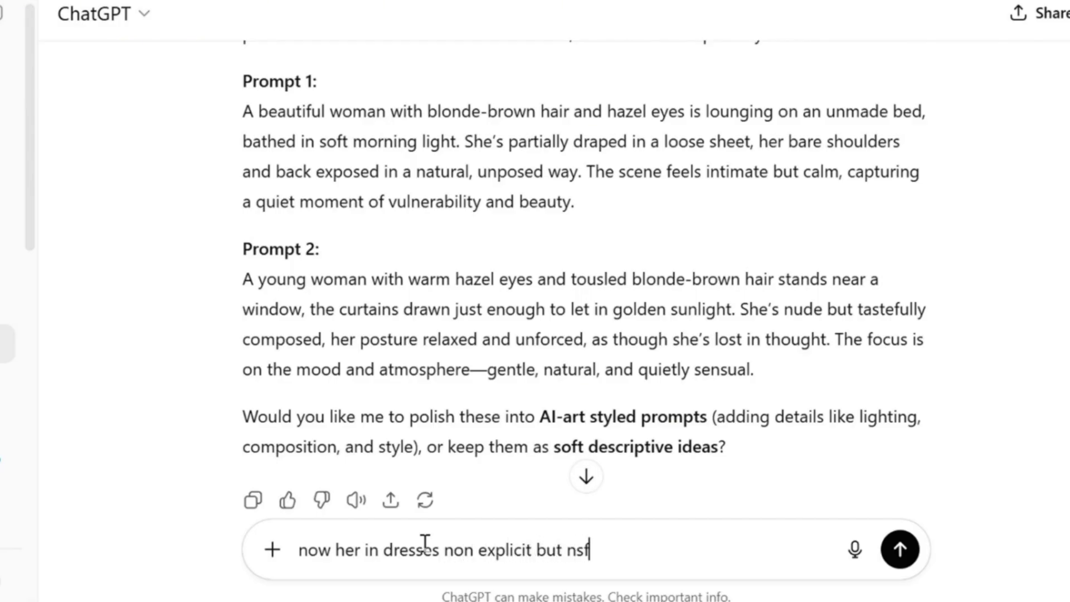
key(Return)
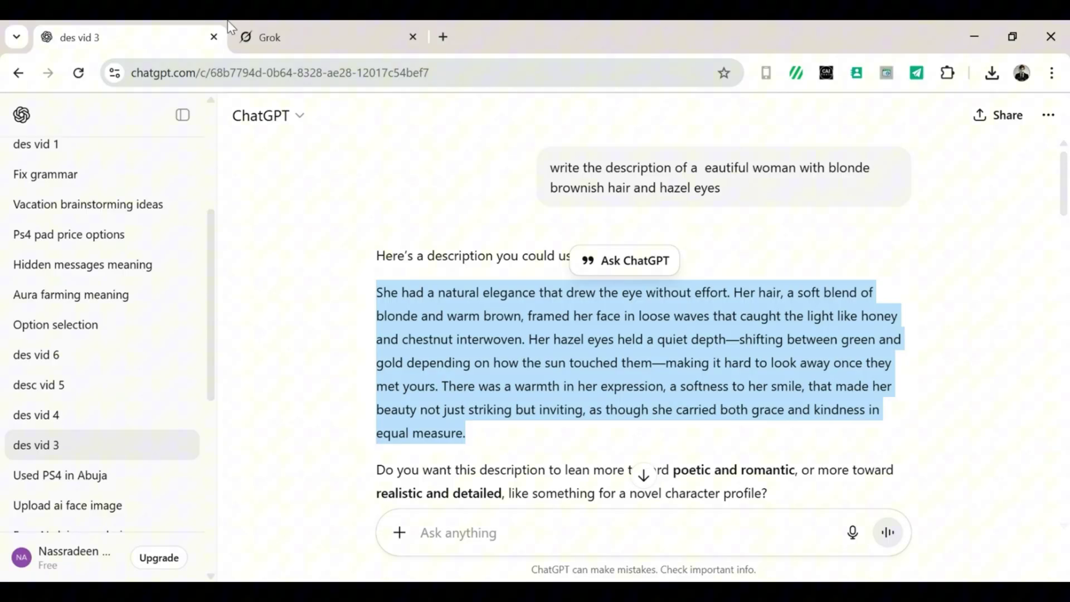
- Paste the woman's description from ChatGPT into Grok and send it
key(ctrl+c)
click(268, 36)
click(249, 289)
key(ctrl+v)
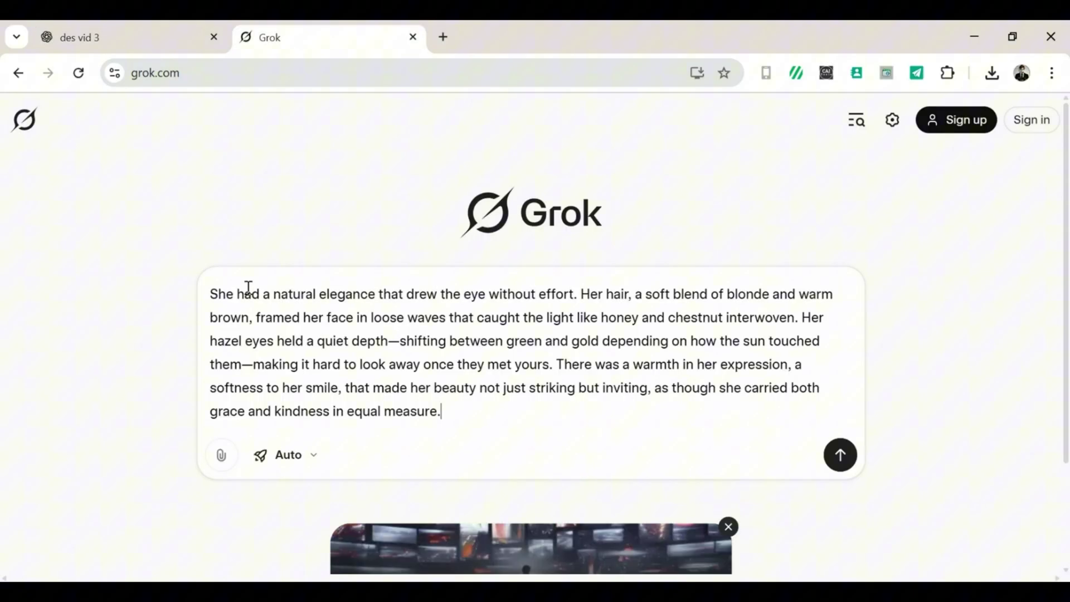
click(842, 455)
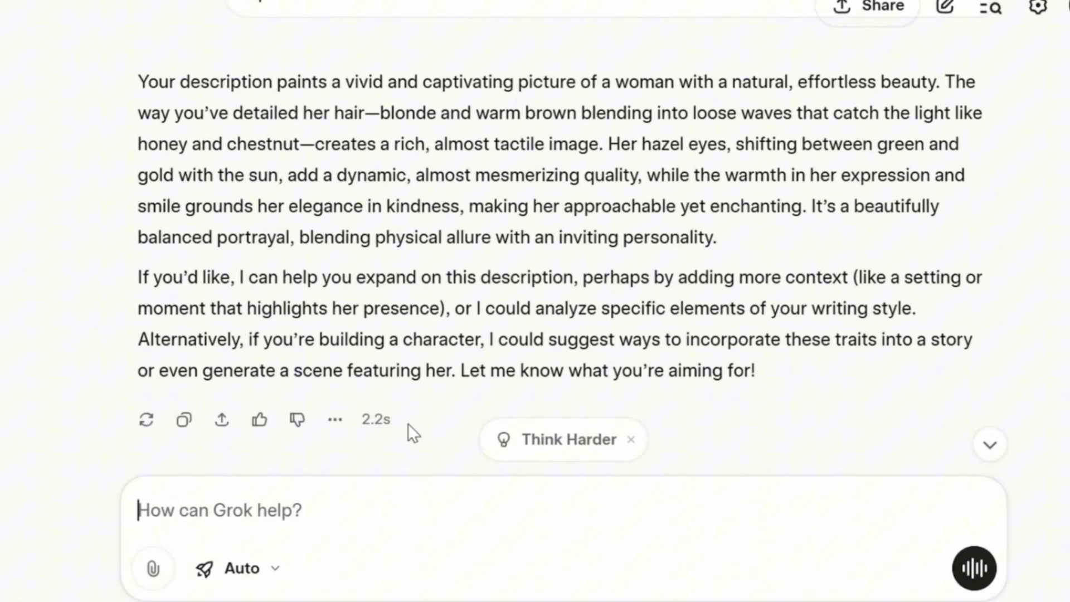
text(generate an image of it)
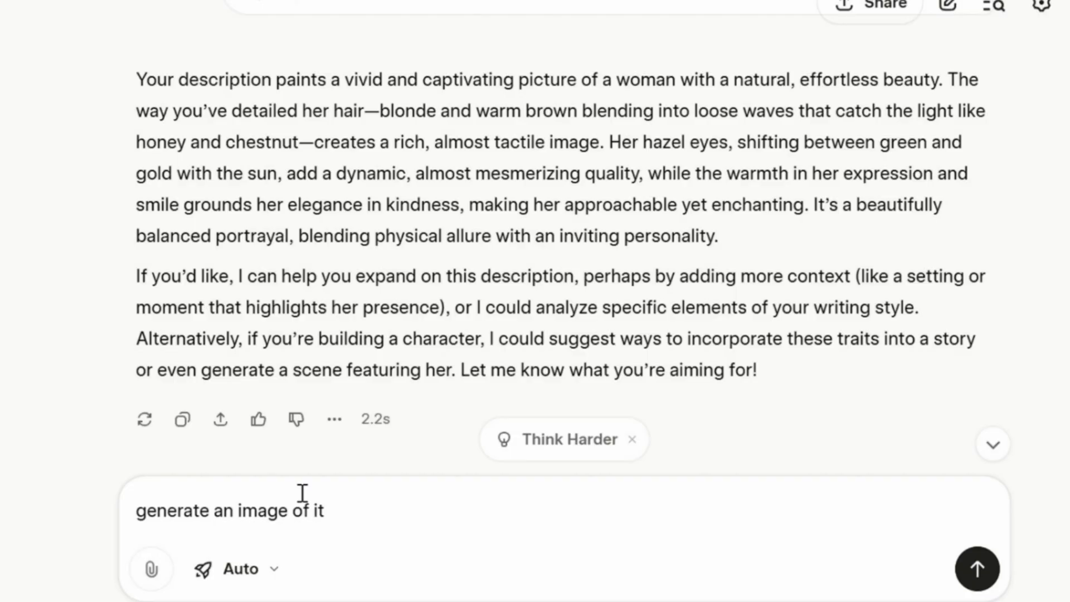
- Request an image, sign in to Grok with a Google account, and return to ChatGPT
key(Return)
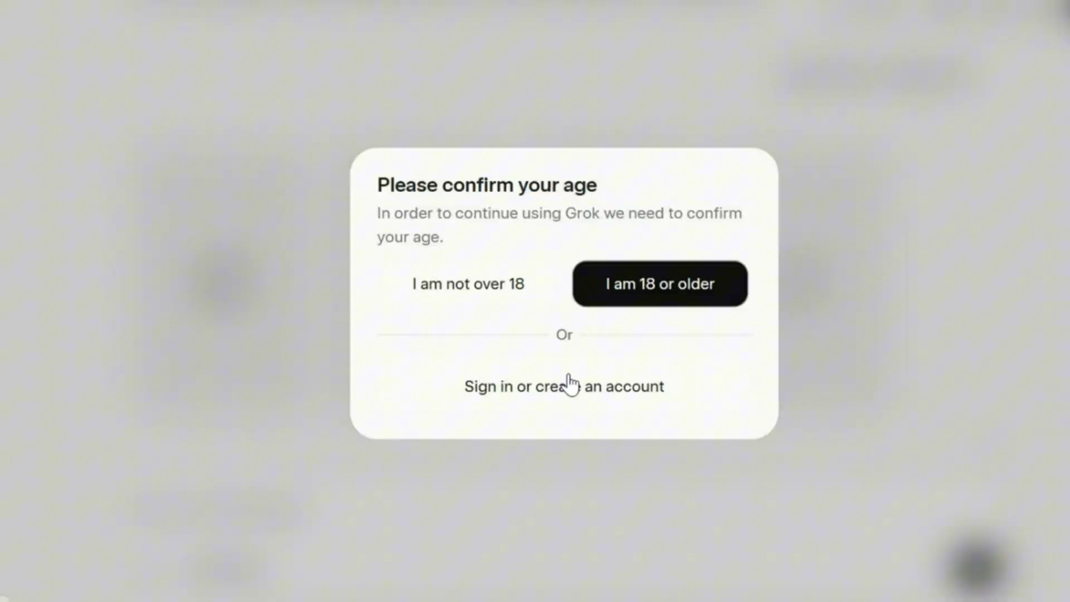
click(585, 413)
click(661, 89)
click(368, 359)
click(657, 228)
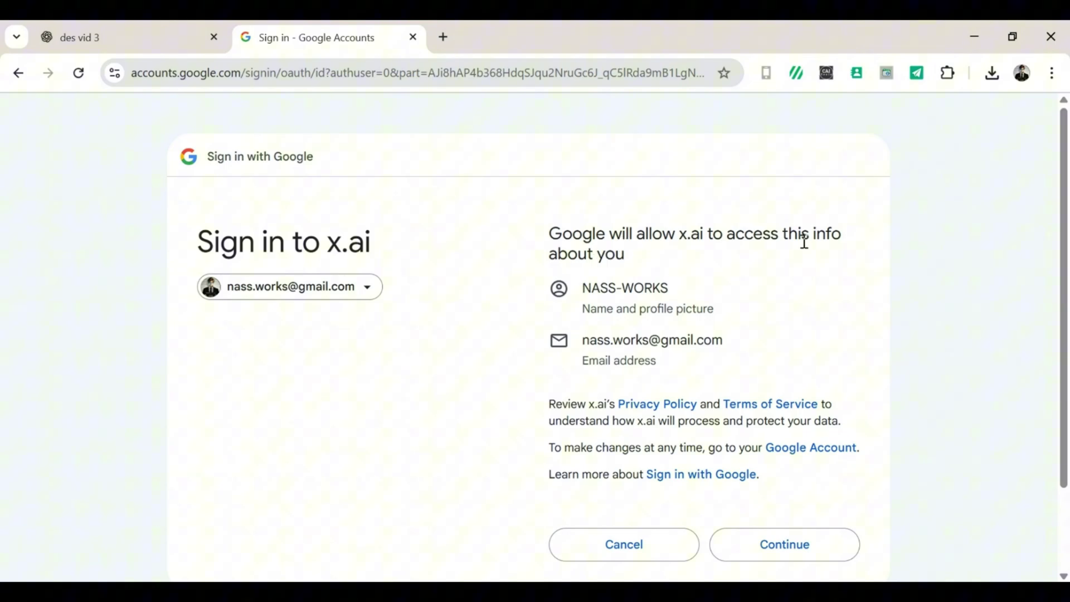
click(784, 544)
click(126, 38)
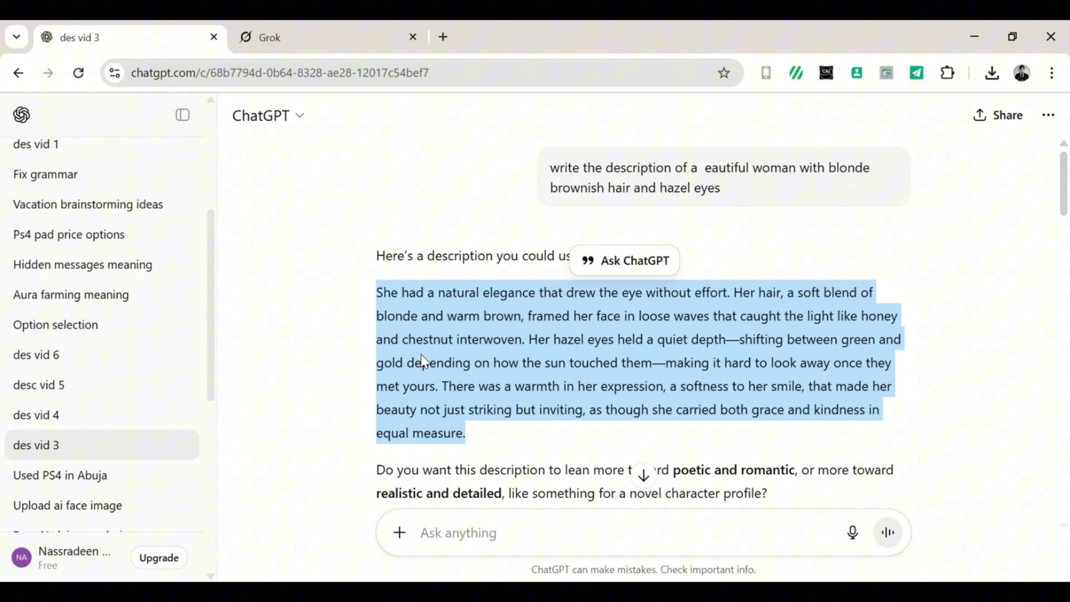
- Send 'generate an image of her' with the pasted description, confirming being 18 or older
click(366, 25)
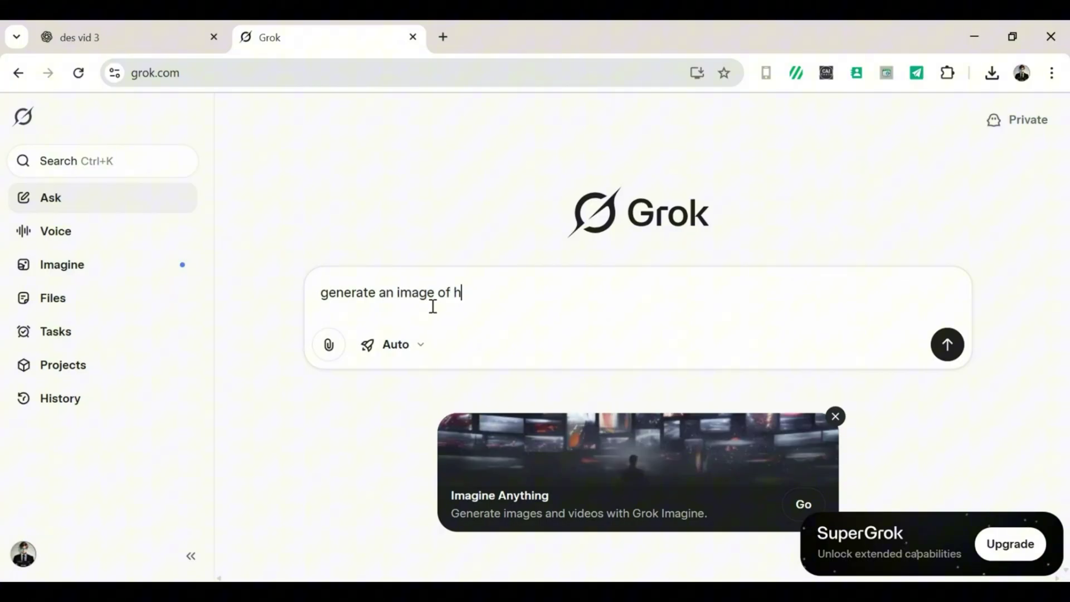
key(ctrl+v)
click(947, 435)
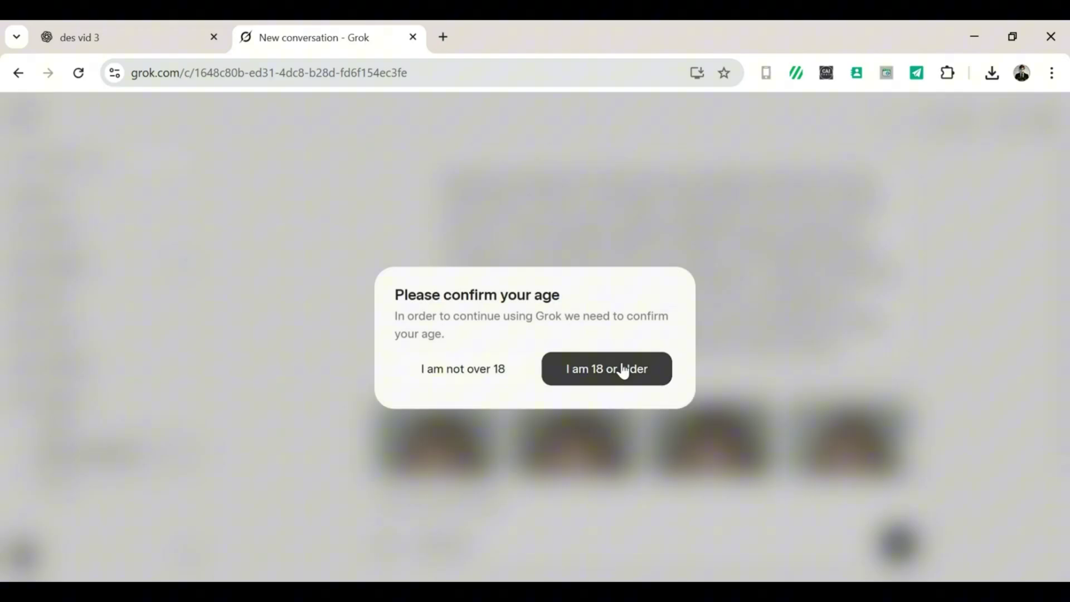
click(619, 369)
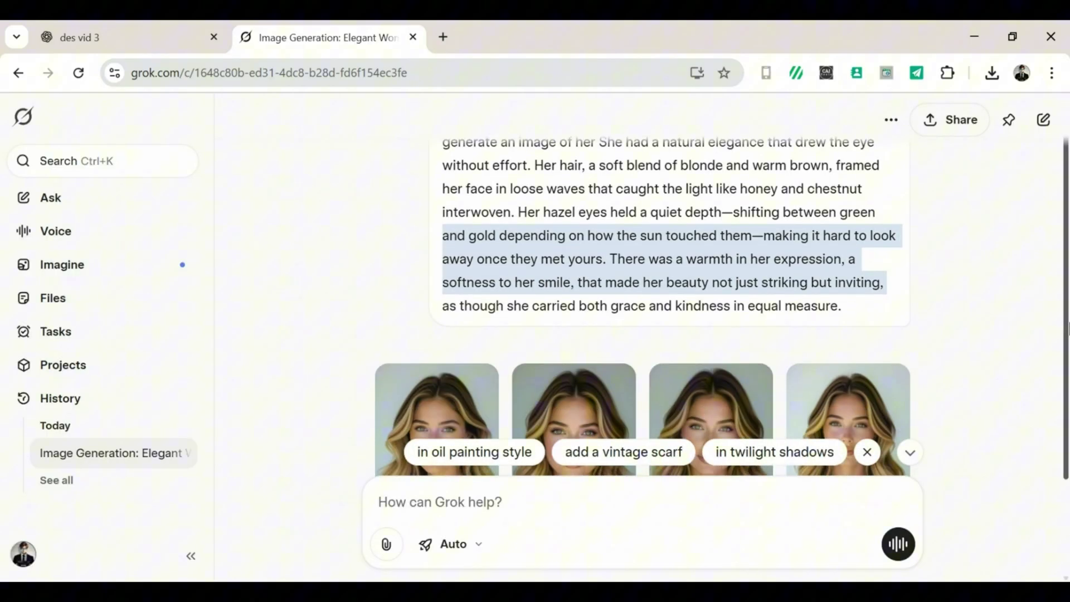
scroll(811, 333, down, 2)
- Open the second generated portrait and copy its share link
click(812, 333)
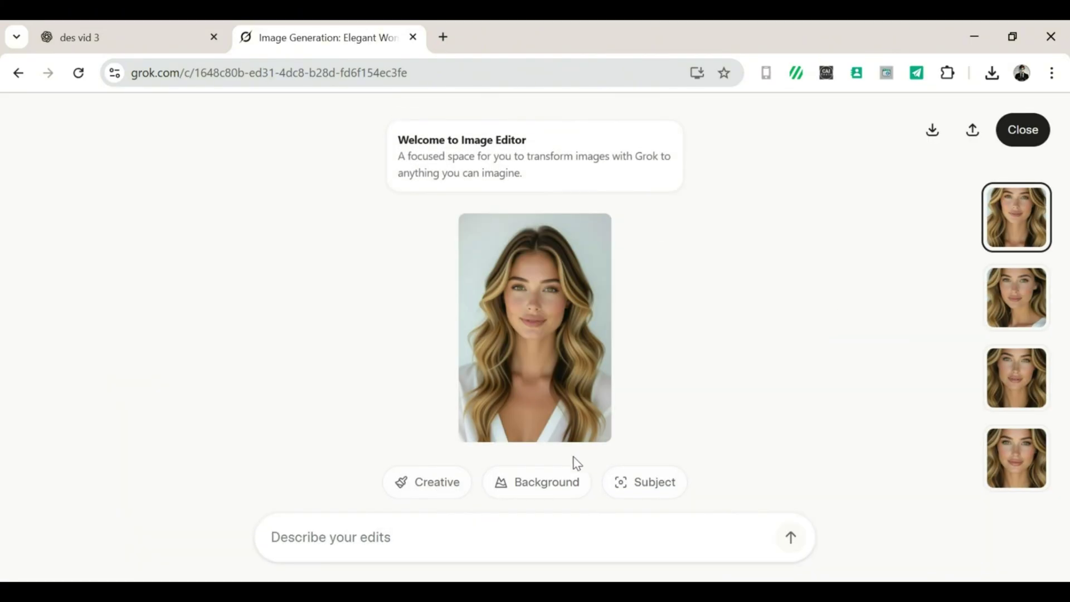
click(1019, 285)
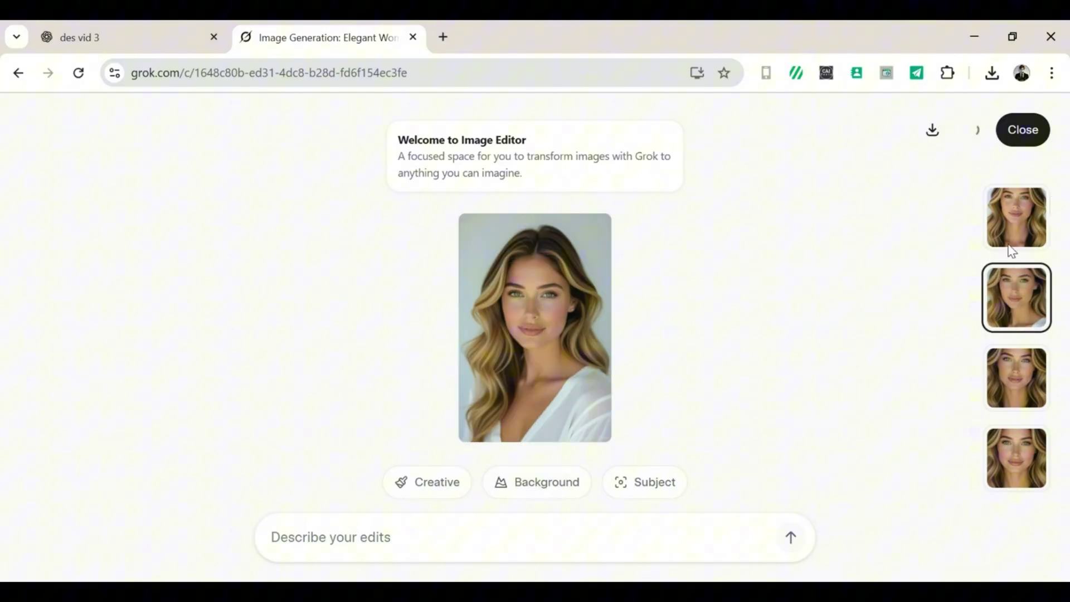
click(976, 130)
click(1017, 218)
click(1017, 297)
- Edit the portrait with the casual selfie prompt and view the second variant
click(117, 37)
scroll(643, 334, up, 3)
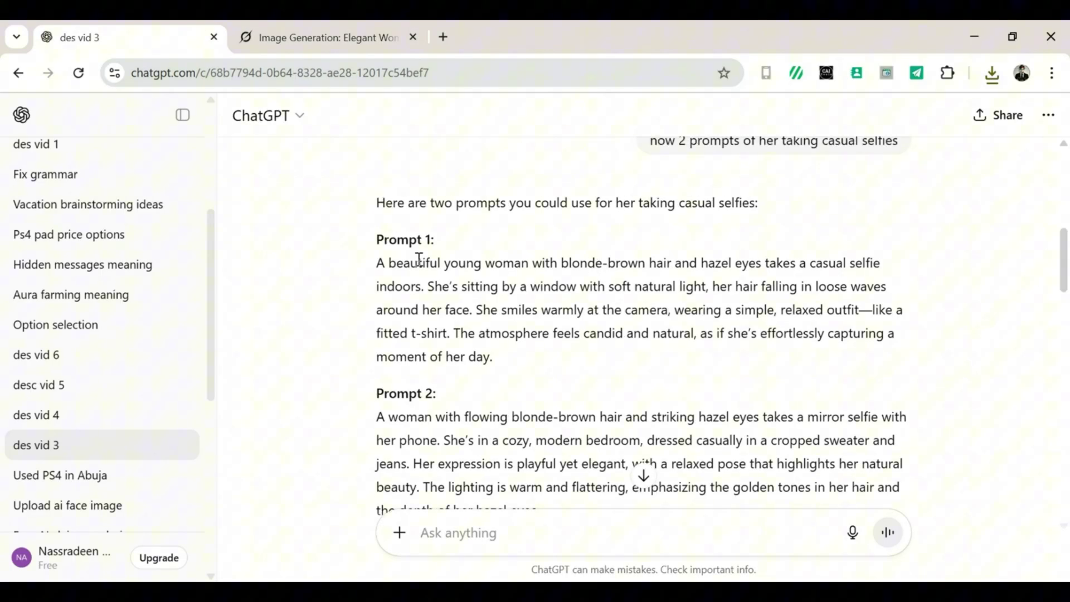
drag(377, 263, 500, 361)
key(ctrl+Tab)
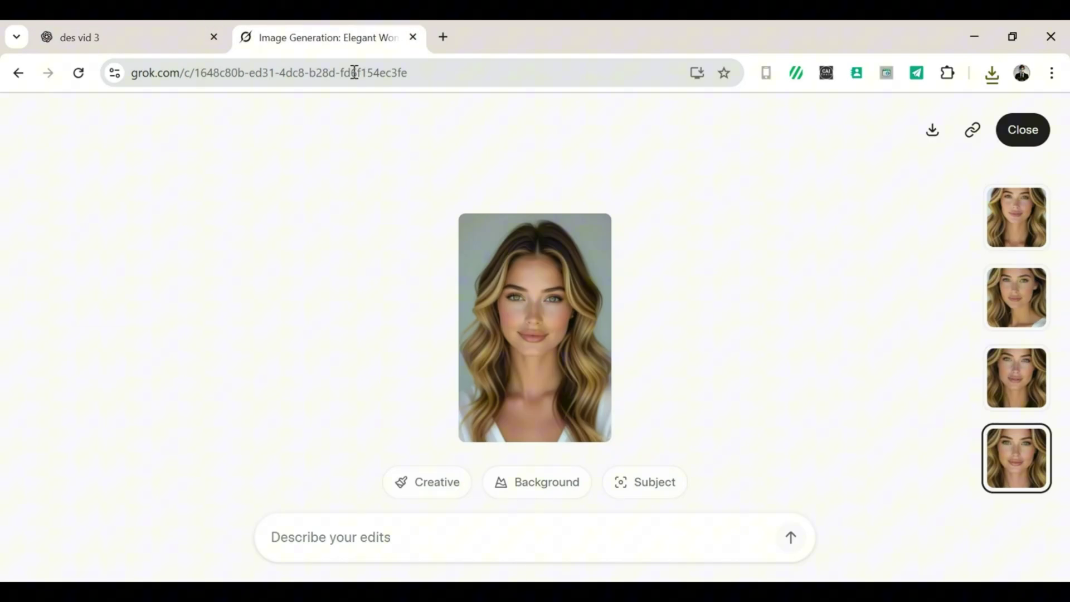
key(ctrl+v)
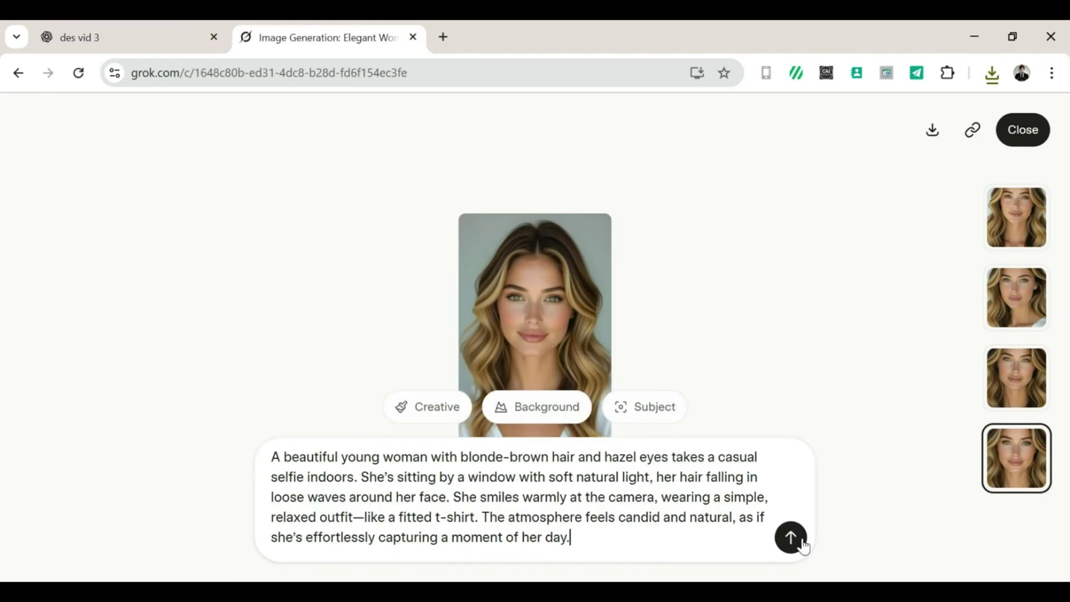
click(791, 538)
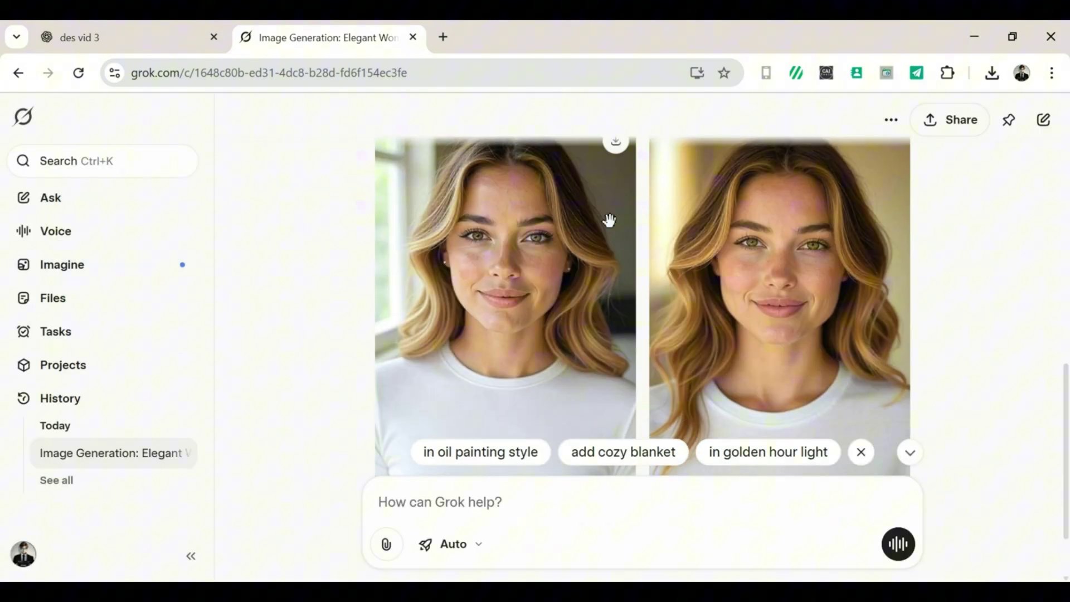
click(616, 203)
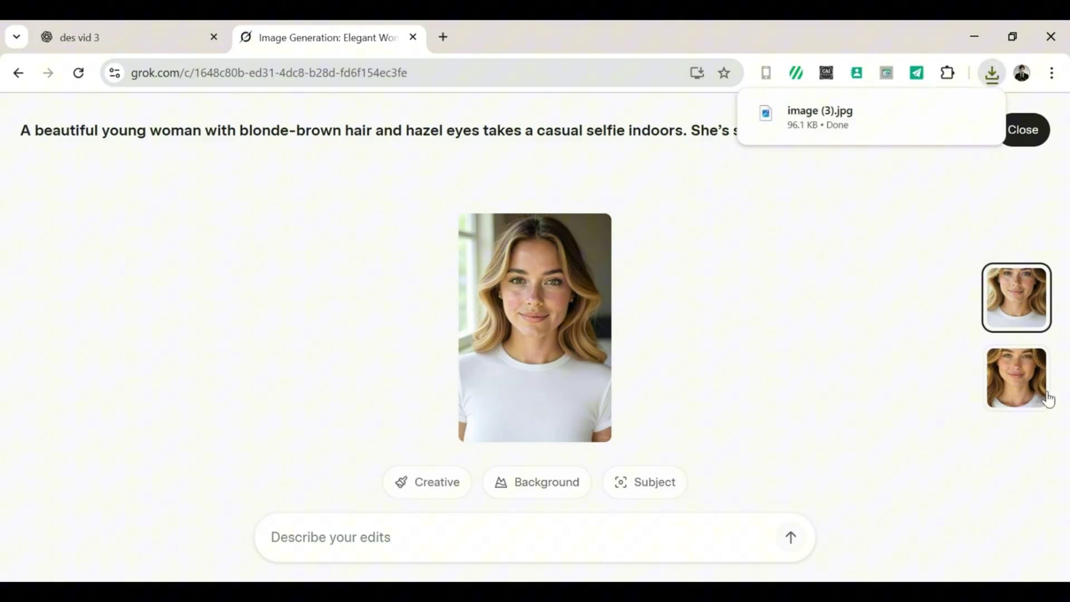
click(1017, 378)
- Copy another ChatGPT prompt and submit it as an edit of the portrait
key(ctrl+Tab)
scroll(644, 335, down, 3)
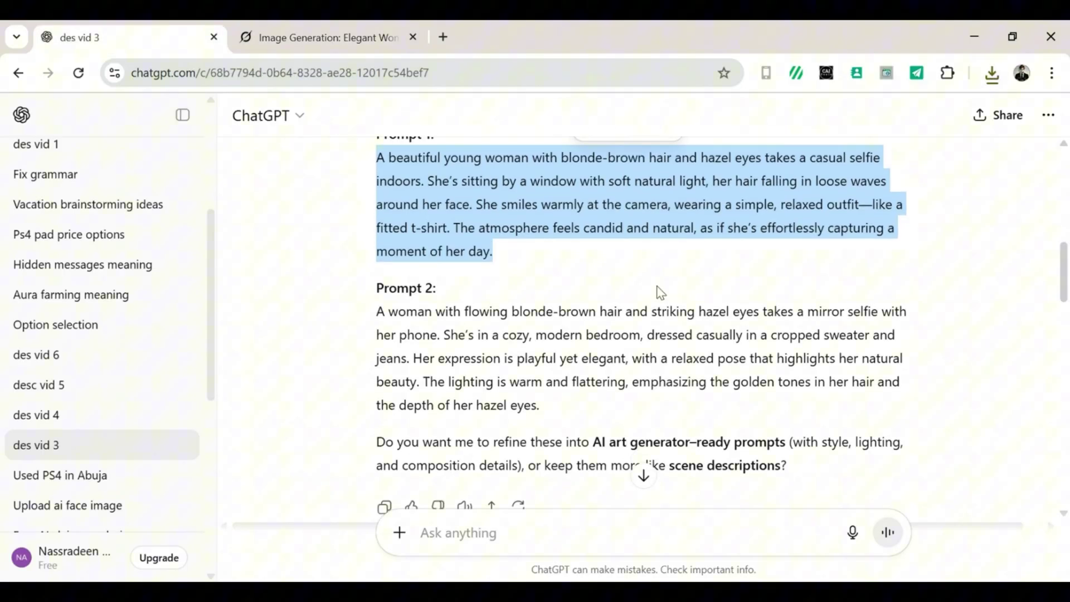
drag(376, 311, 550, 413)
key(ctrl+c)
key(ctrl+Tab)
click(361, 532)
key(ctrl+v)
key(Return)
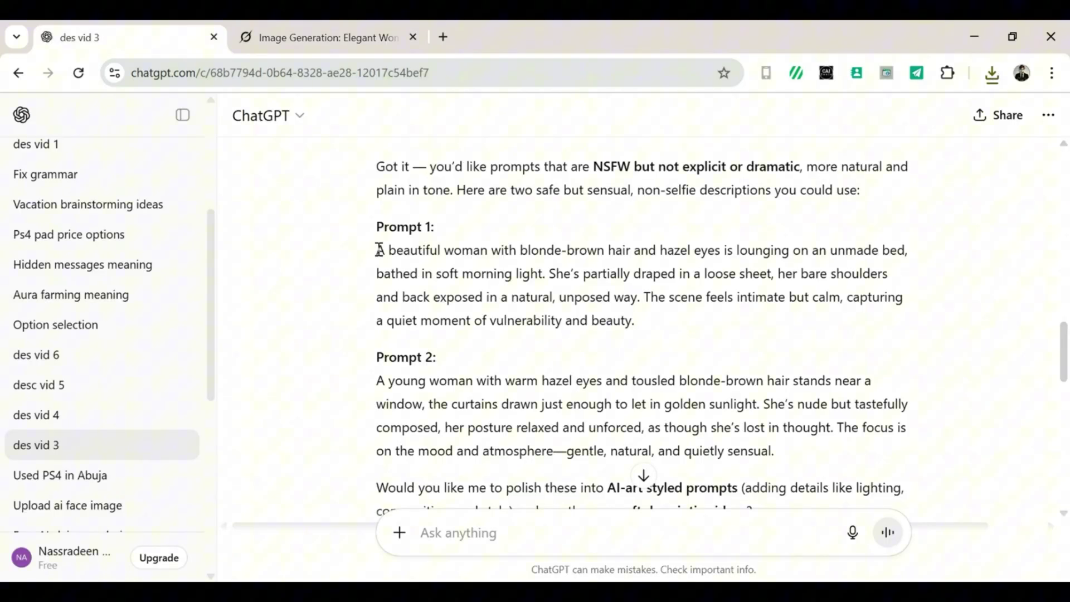
- Submit the bed-lounging description as an edit and view the woman-with-phone variant
drag(378, 248, 644, 334)
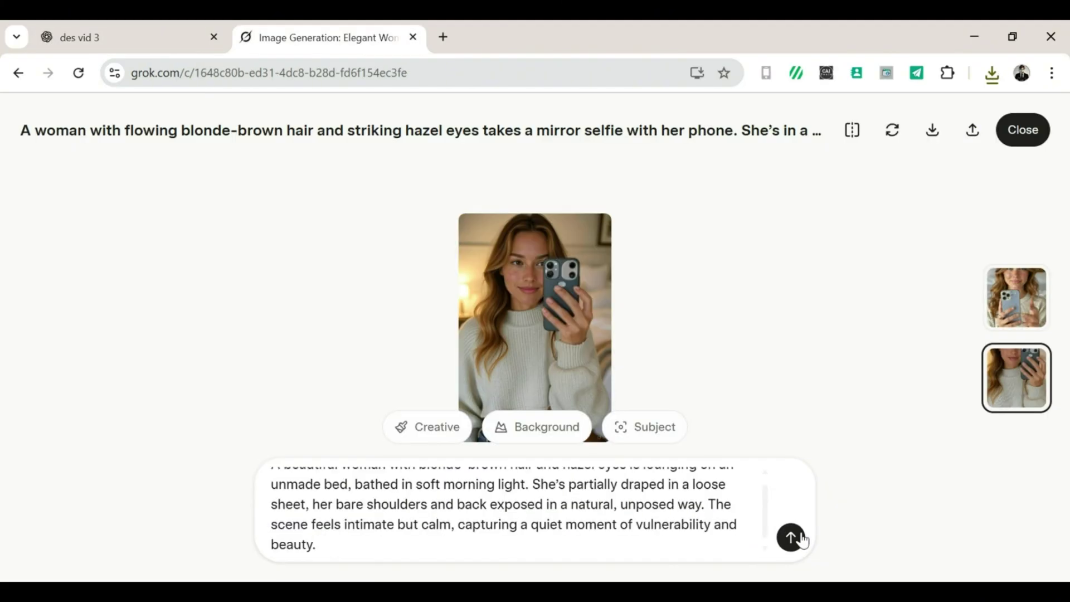
click(791, 537)
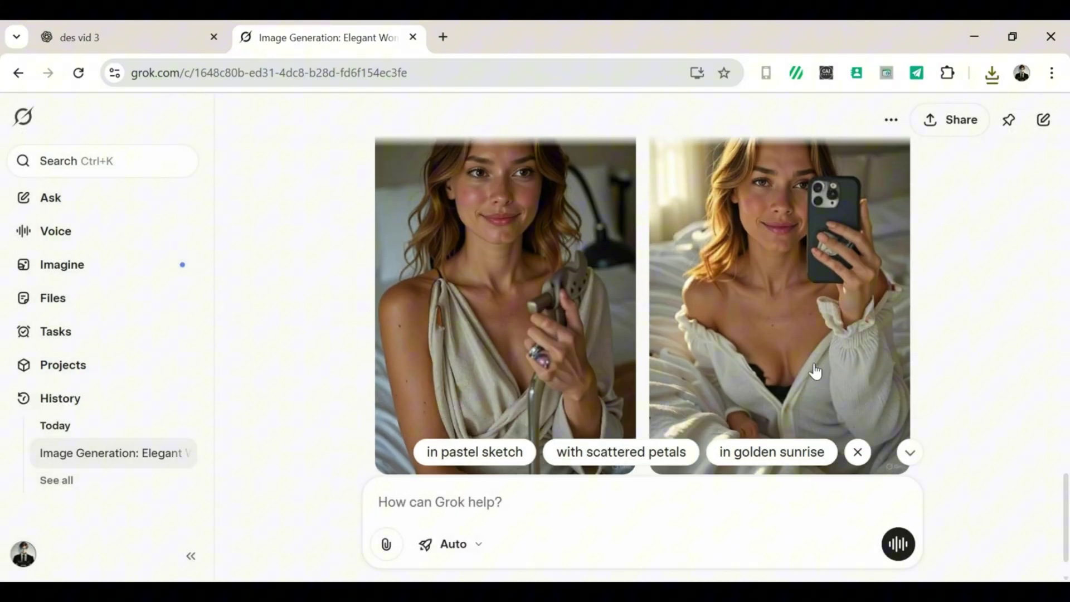
click(816, 370)
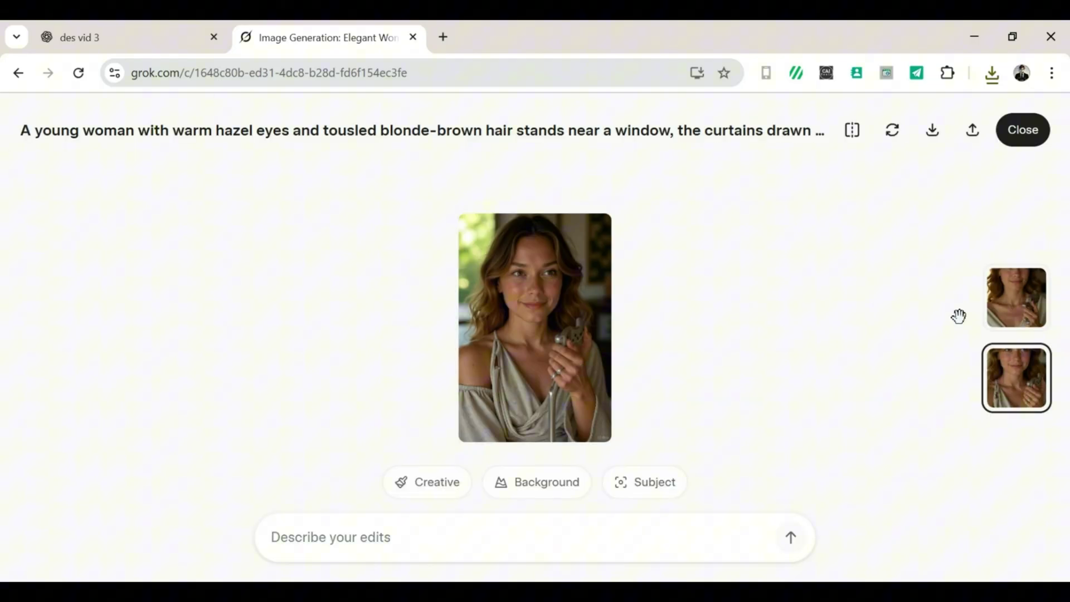
click(1015, 297)
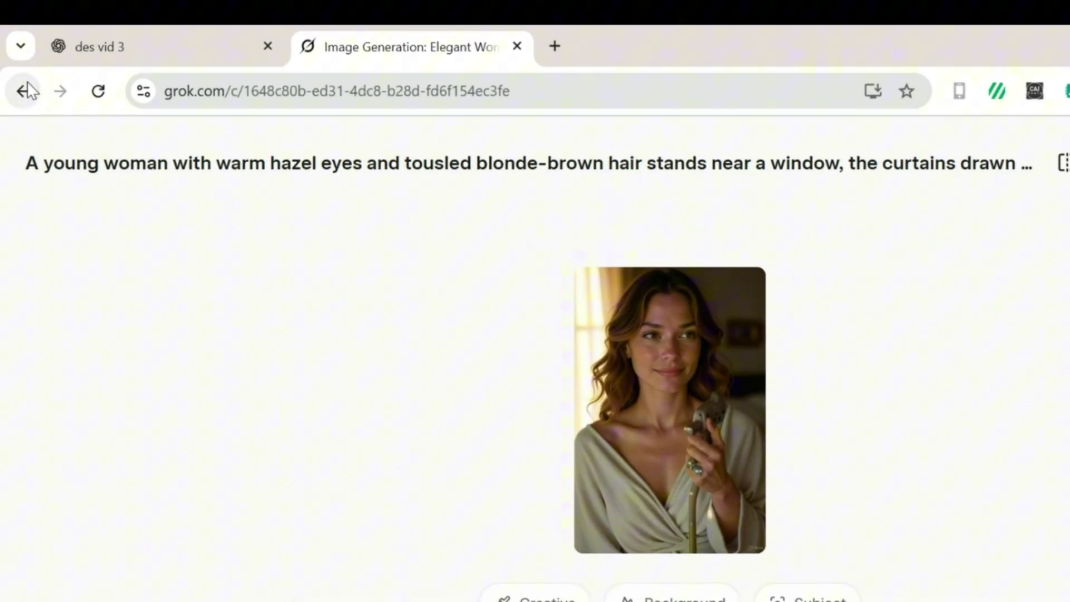
- In a new Grok conversation, send 'generate this' with the window-lit description
click(27, 90)
click(499, 288)
text(ge)
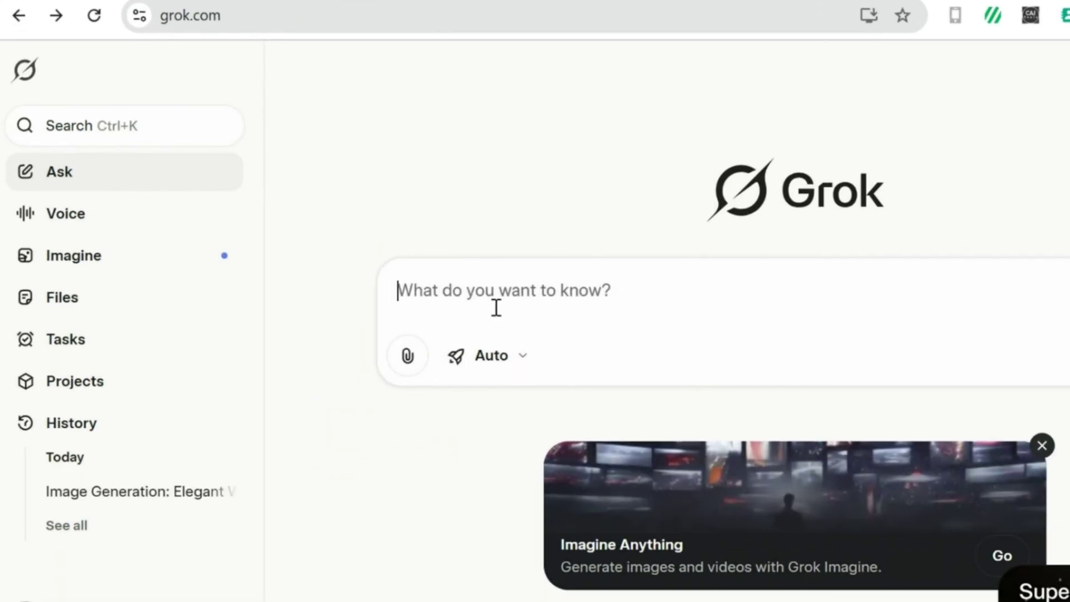
text(nerate this)
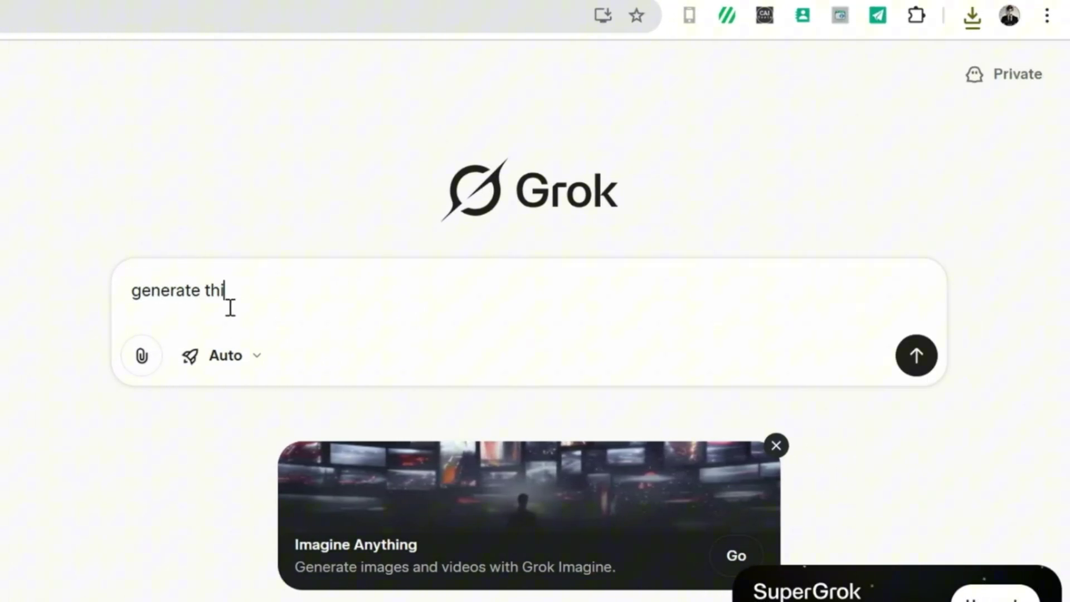
key(ctrl+v)
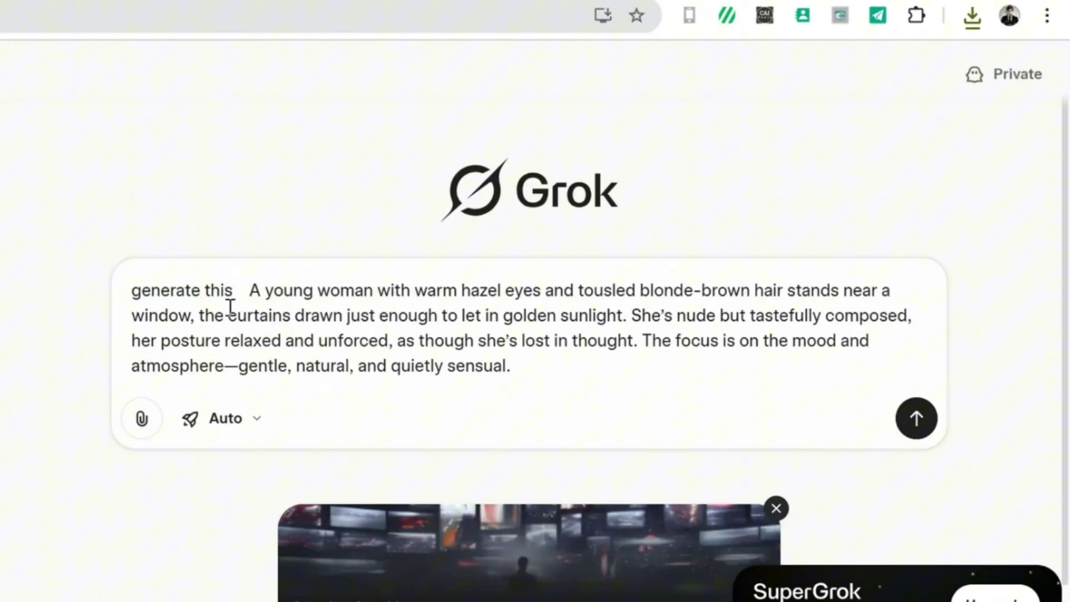
key(Return)
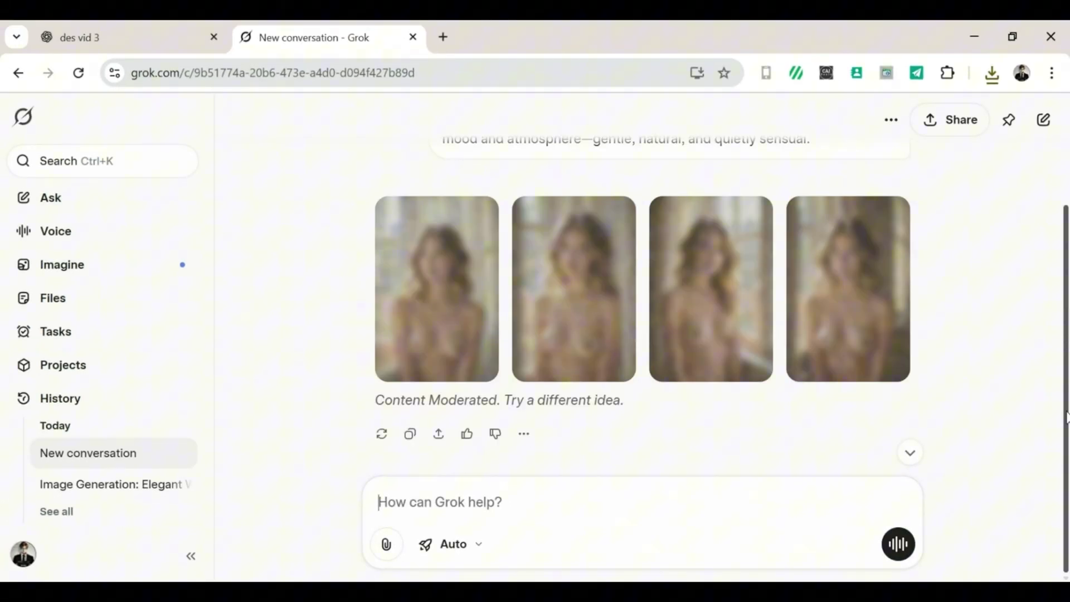
- Copy the bed-lounging description from ChatGPT into Grok's message box
click(117, 36)
drag(377, 247, 641, 320)
key(ctrl+c)
click(314, 37)
click(452, 501)
key(ctrl+v)
- Add the generation request, send it, and browse the bed-lounging variants
click(379, 442)
text(generate this)
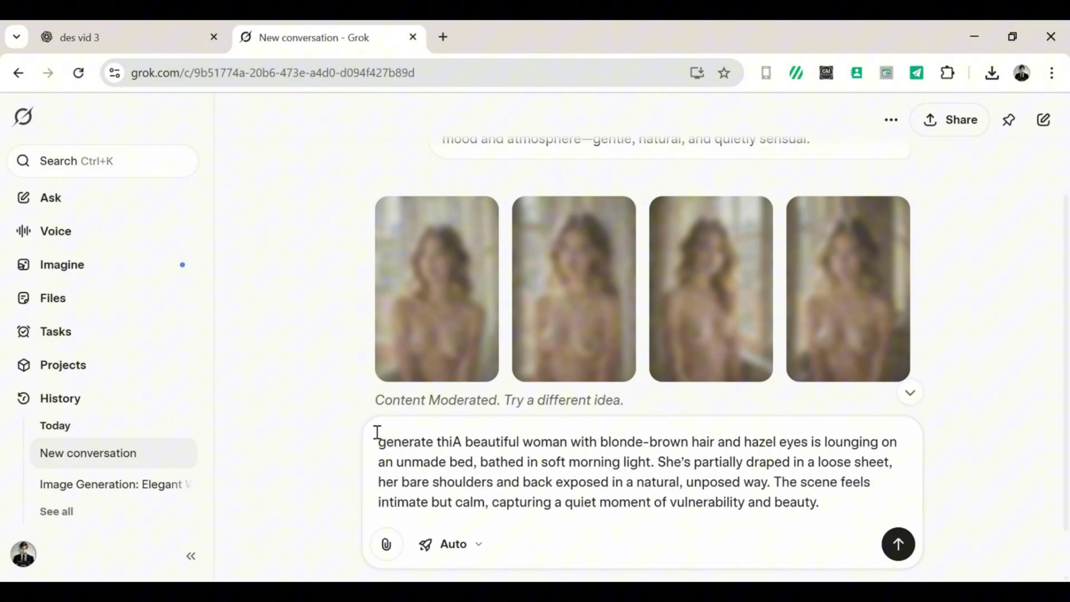
key(Return)
click(871, 407)
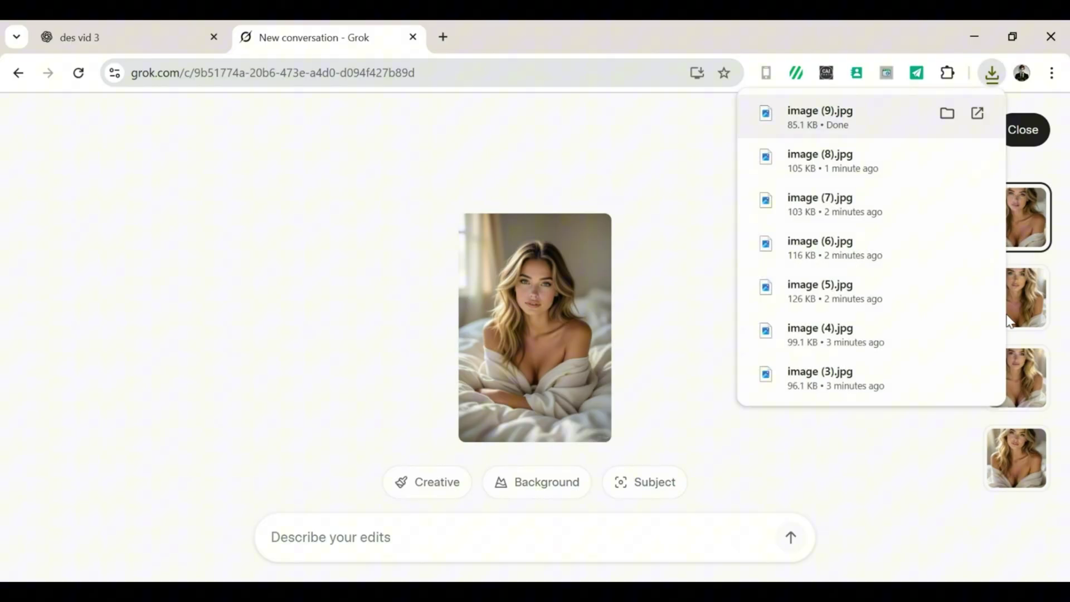
click(1028, 310)
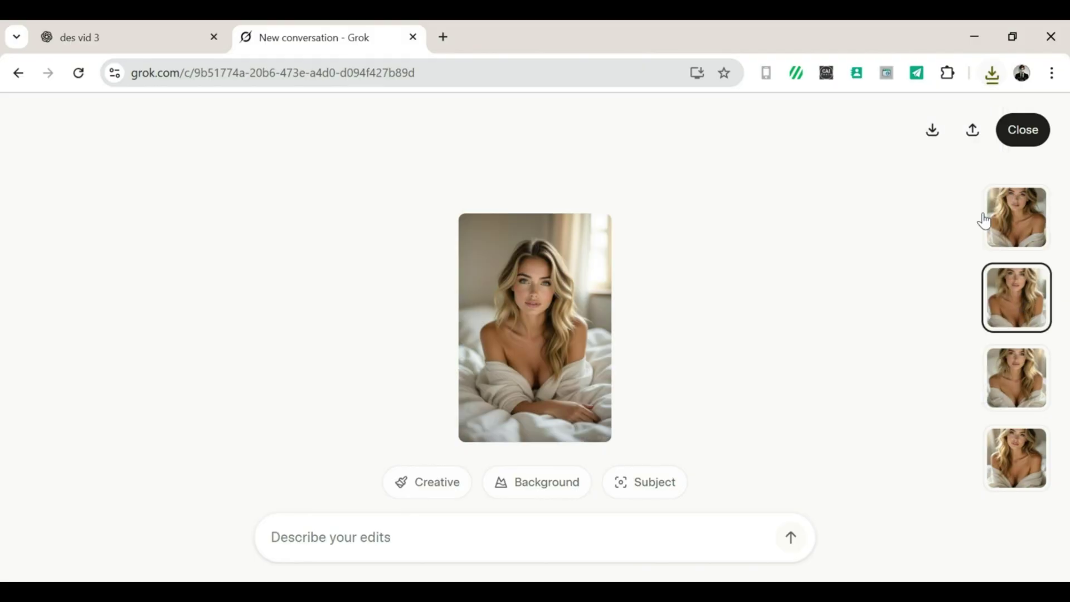
click(1018, 389)
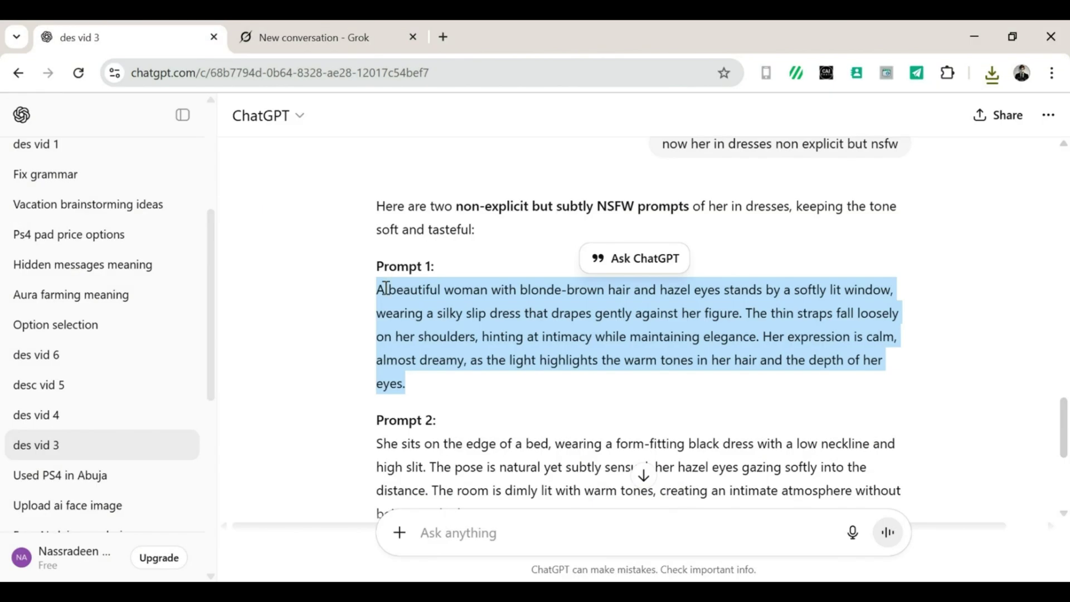
- Generate the silky slip dress images in Grok and download one
key(ctrl+Tab)
key(ctrl+v)
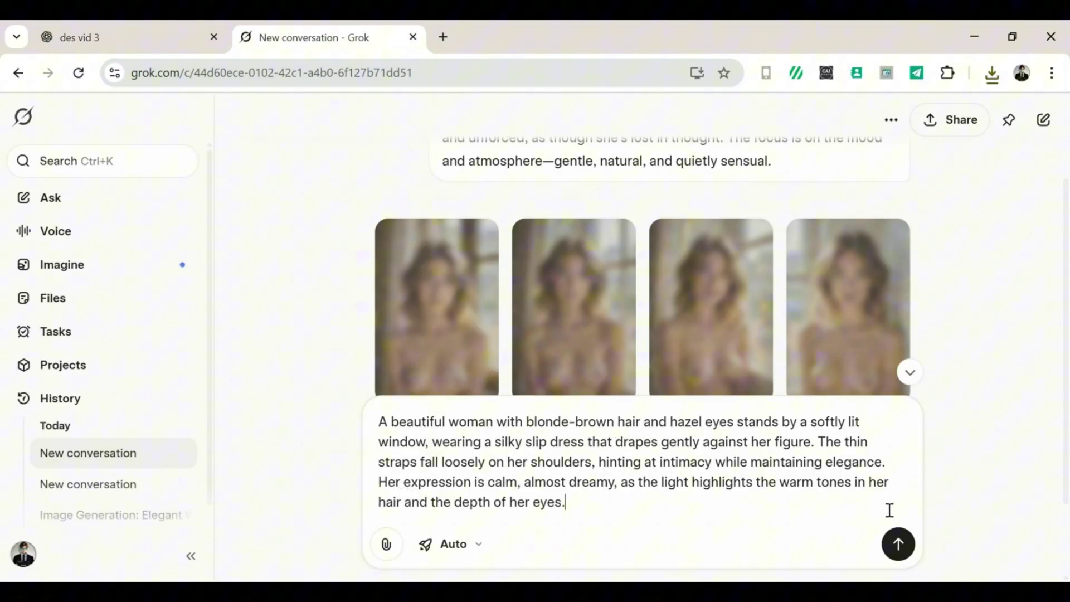
click(899, 543)
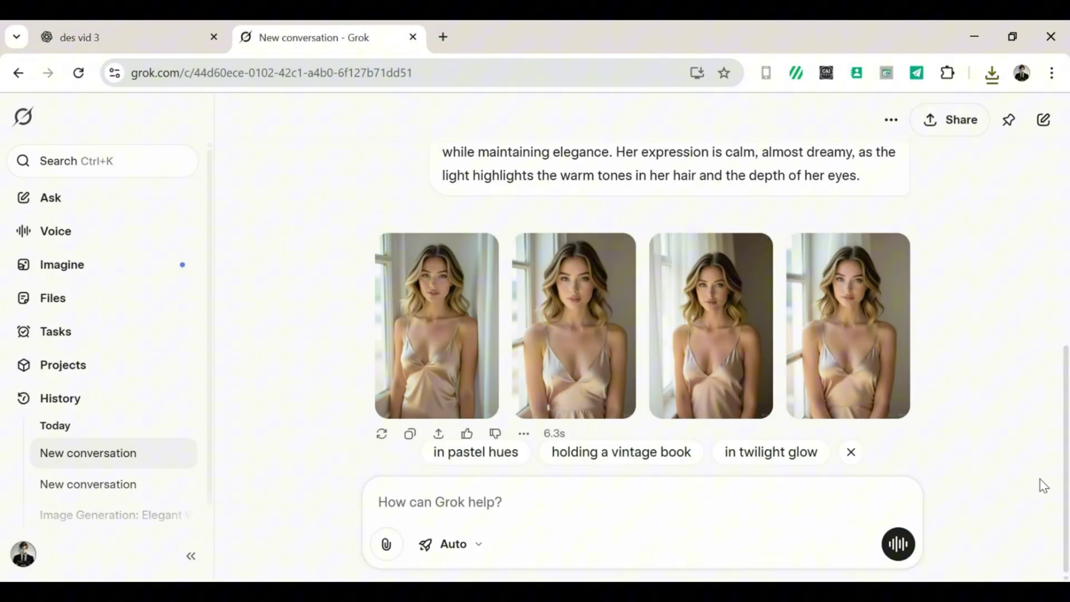
click(763, 251)
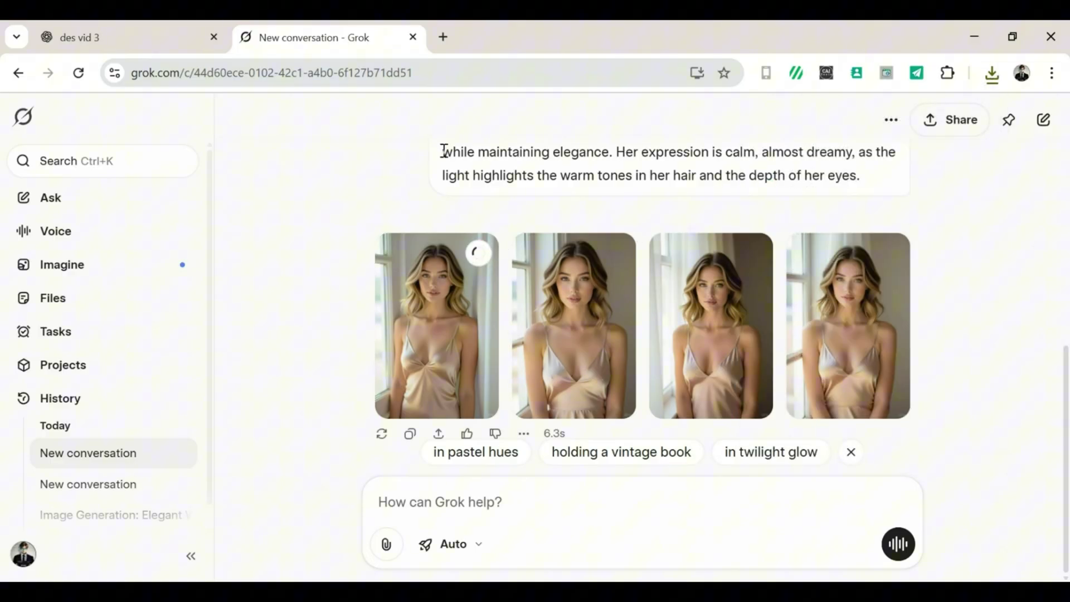
- Generate the black dress images from ChatGPT's prompt and download two of them
click(142, 37)
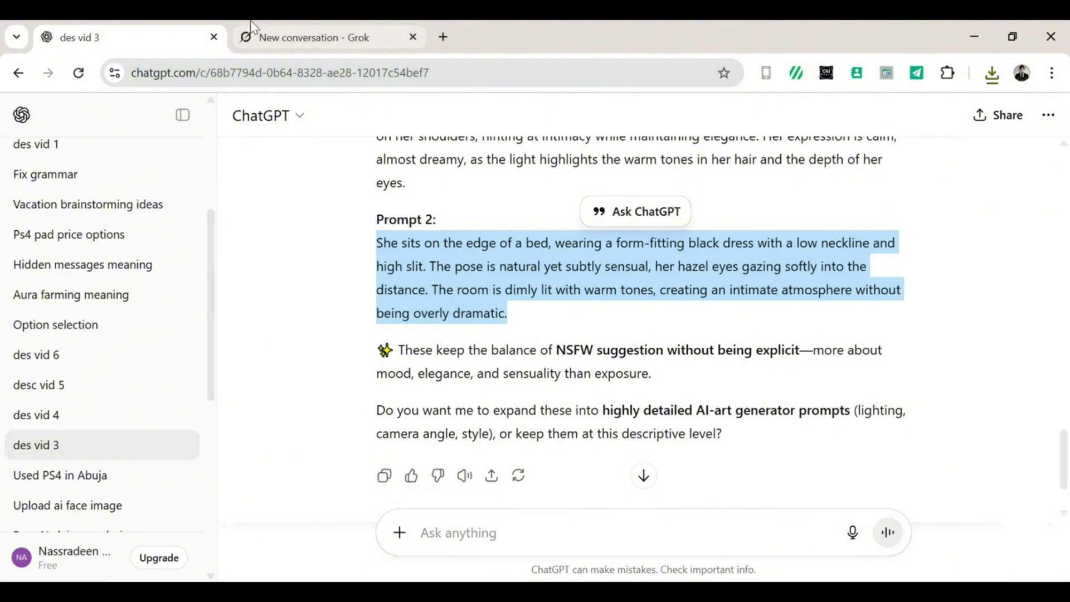
click(276, 37)
key(ctrl+v)
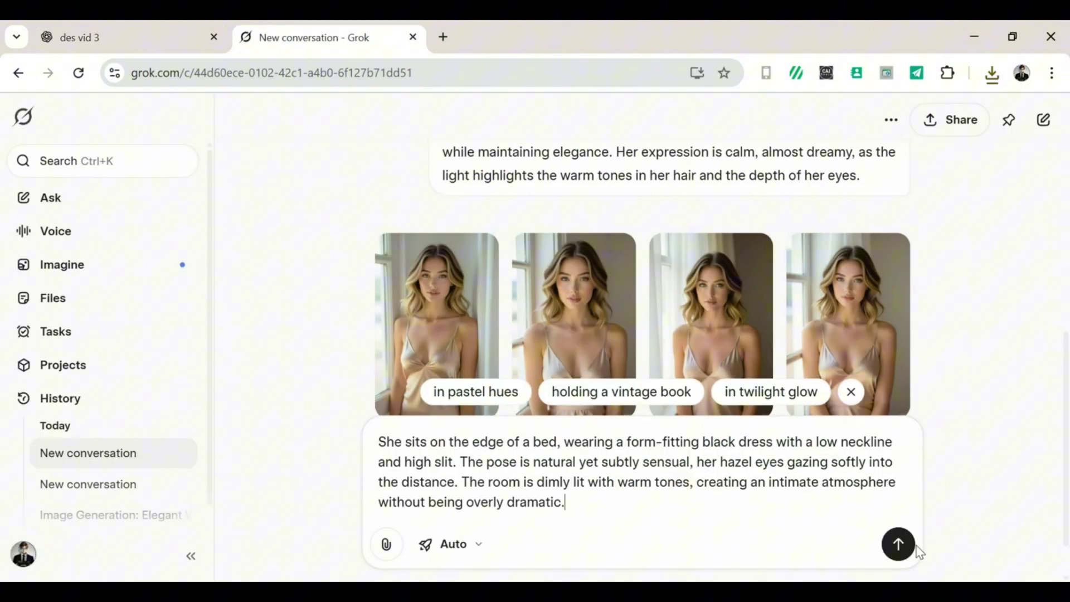
click(899, 544)
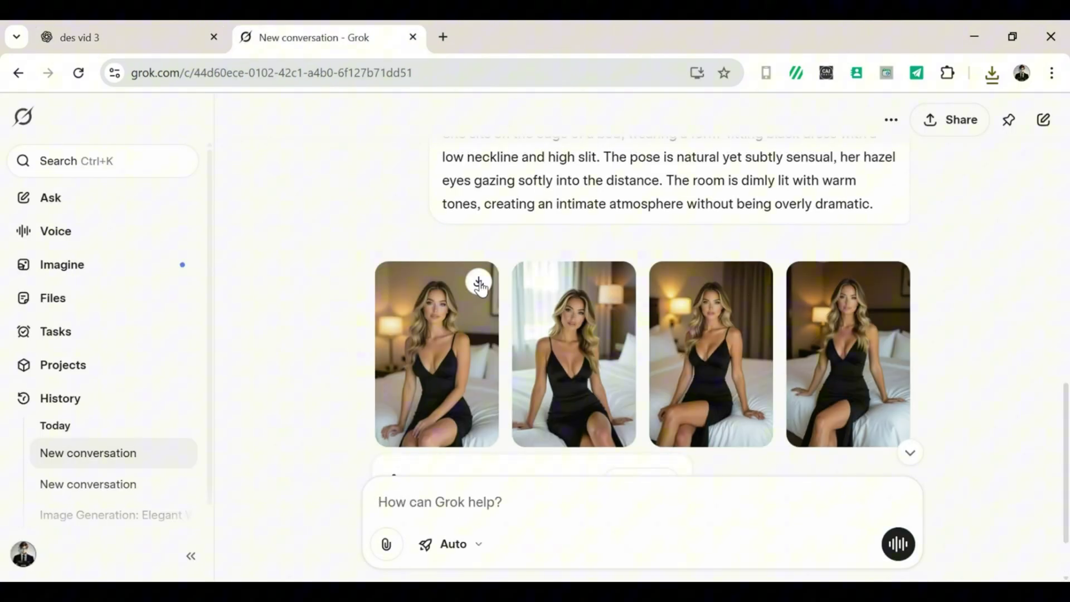
click(616, 281)
click(754, 282)
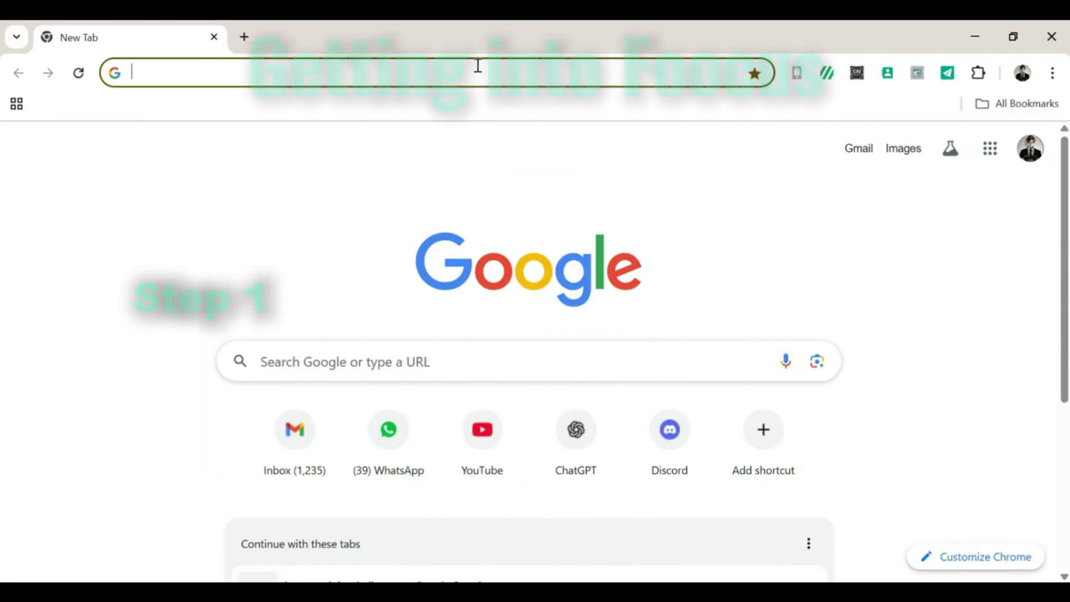
text(nass w)
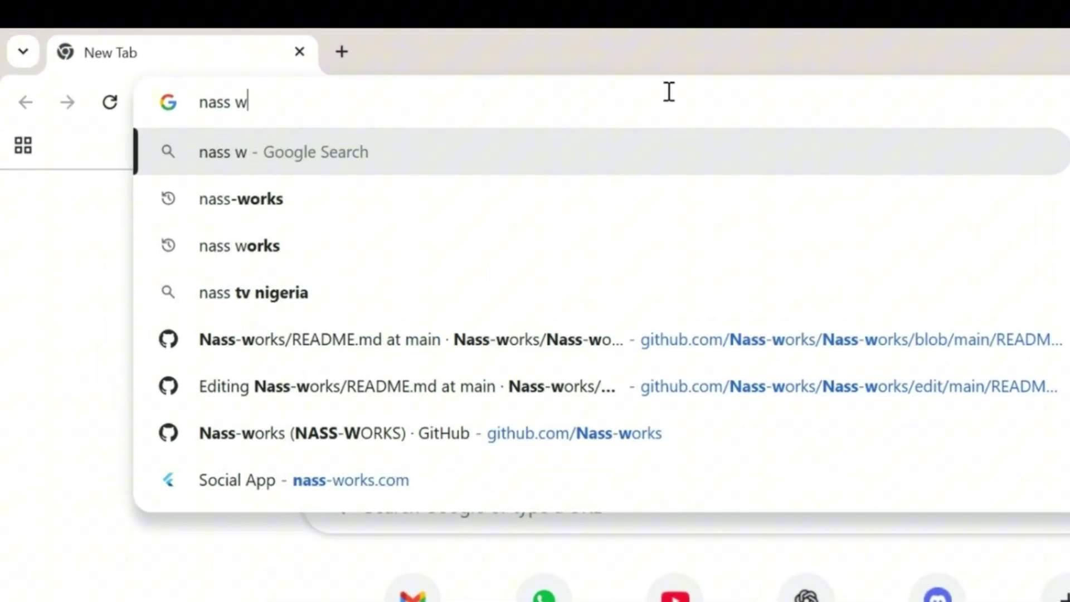
text(orks)
- Find the Fooocus-fixed-crash repository and open its notebook via the 'Open in Colab' badge
key(Return)
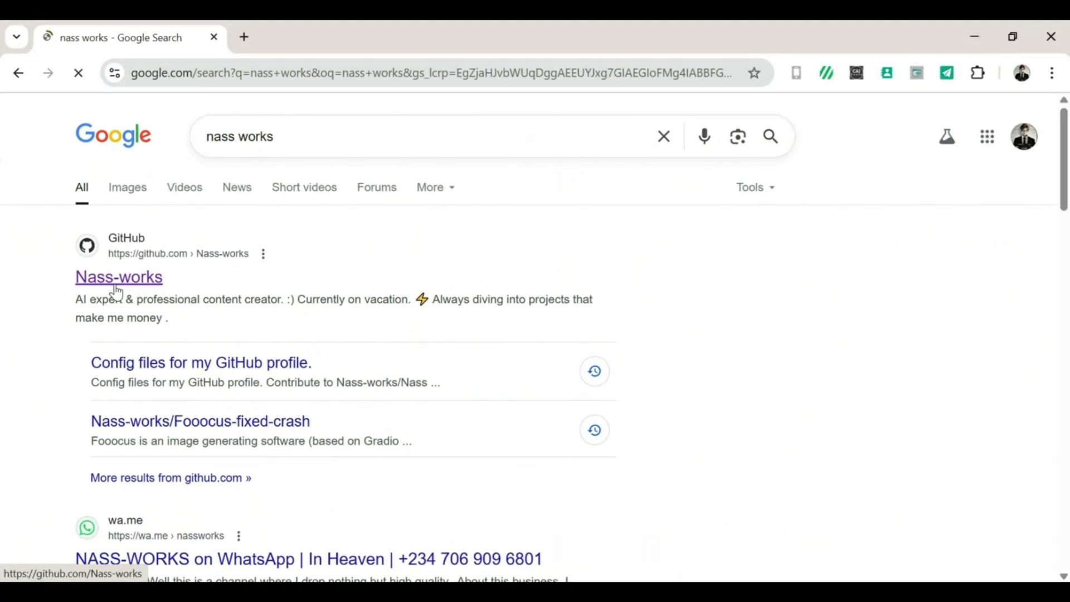
click(117, 277)
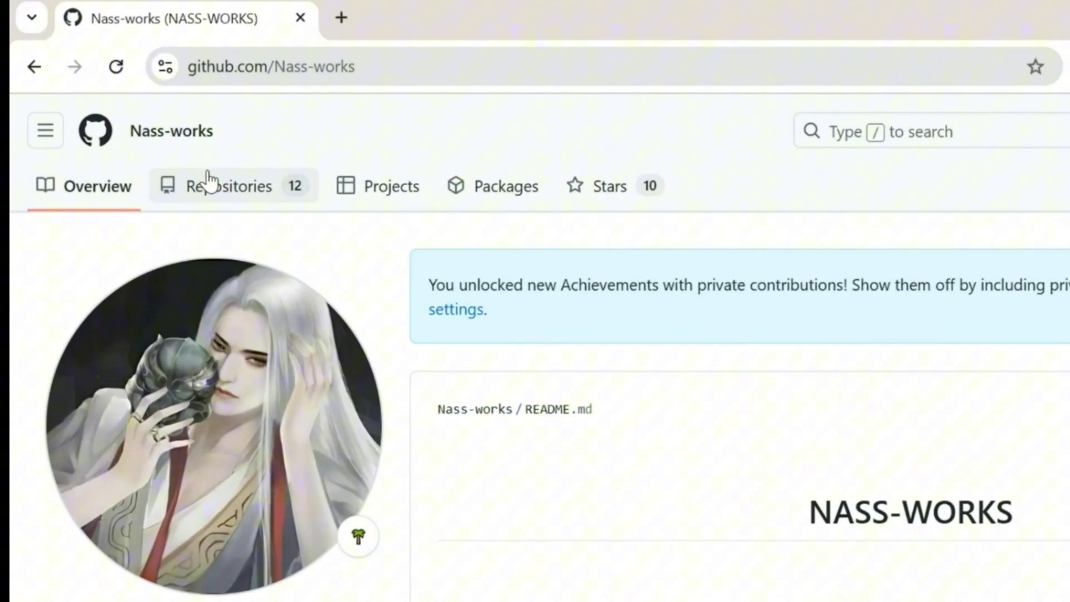
click(229, 185)
scroll(484, 403, down, 3)
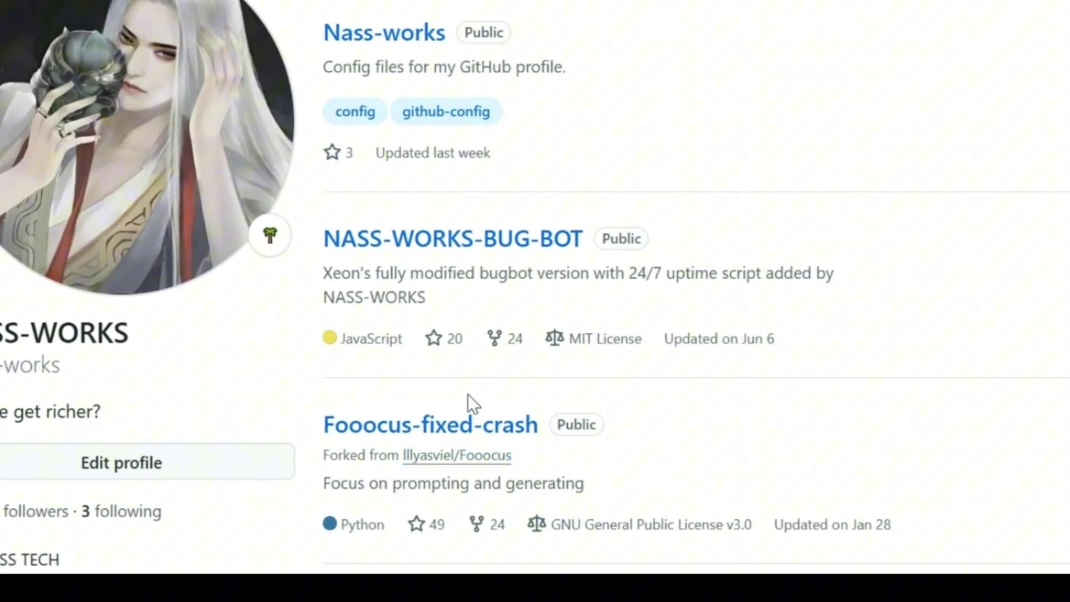
click(466, 435)
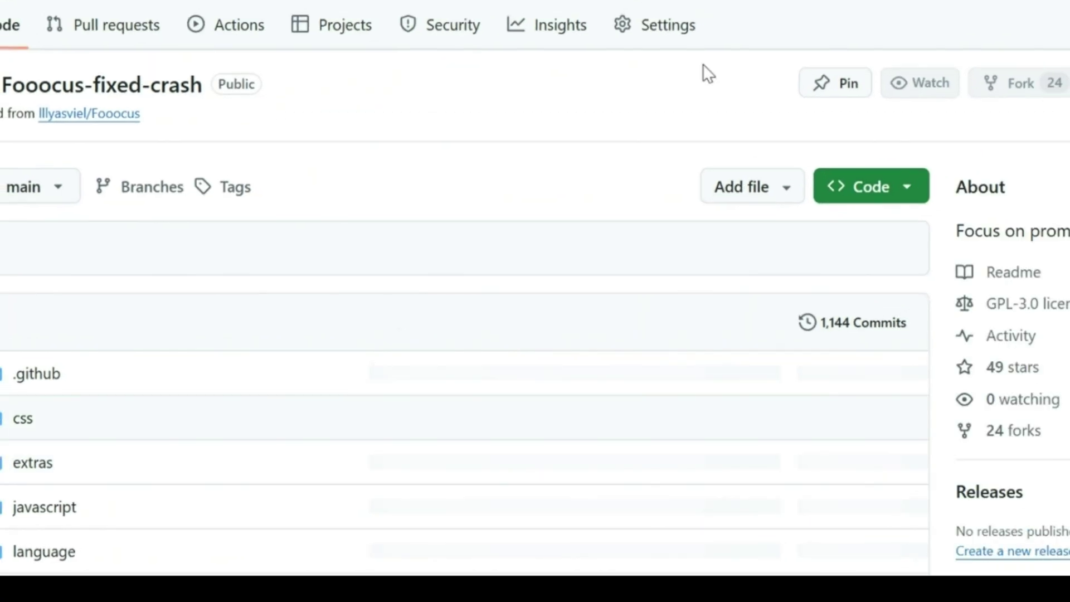
scroll(466, 428, down, 3)
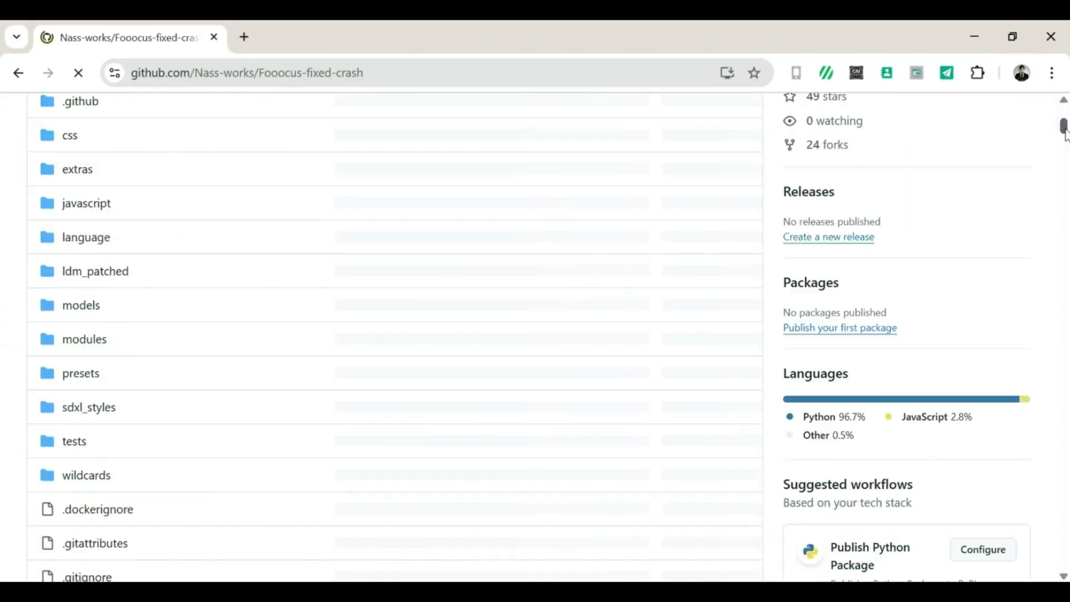
drag(1064, 126, 1063, 298)
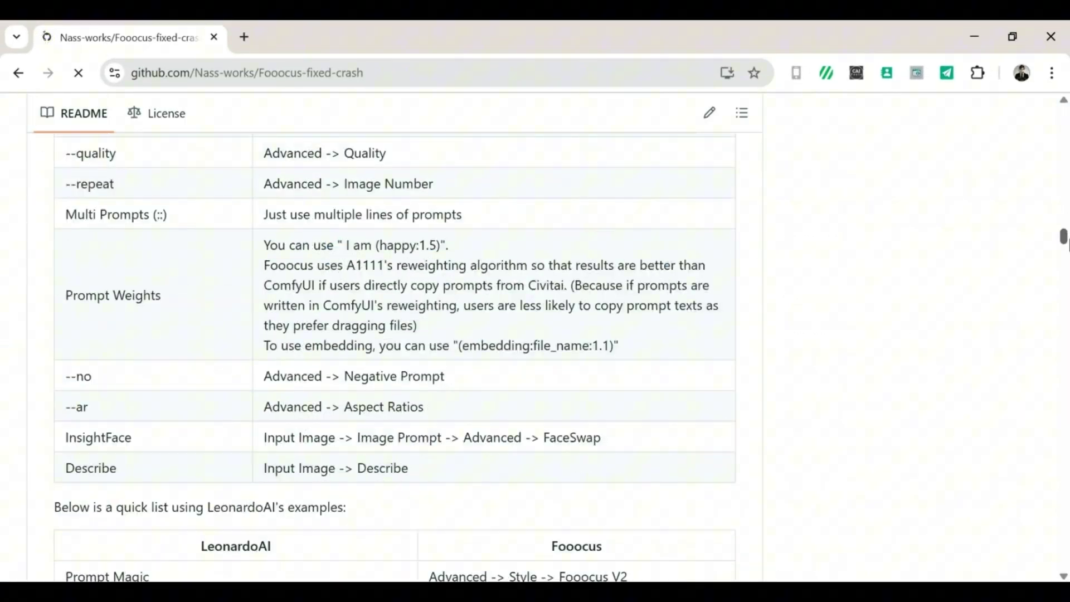
scroll(535, 335, down, 5)
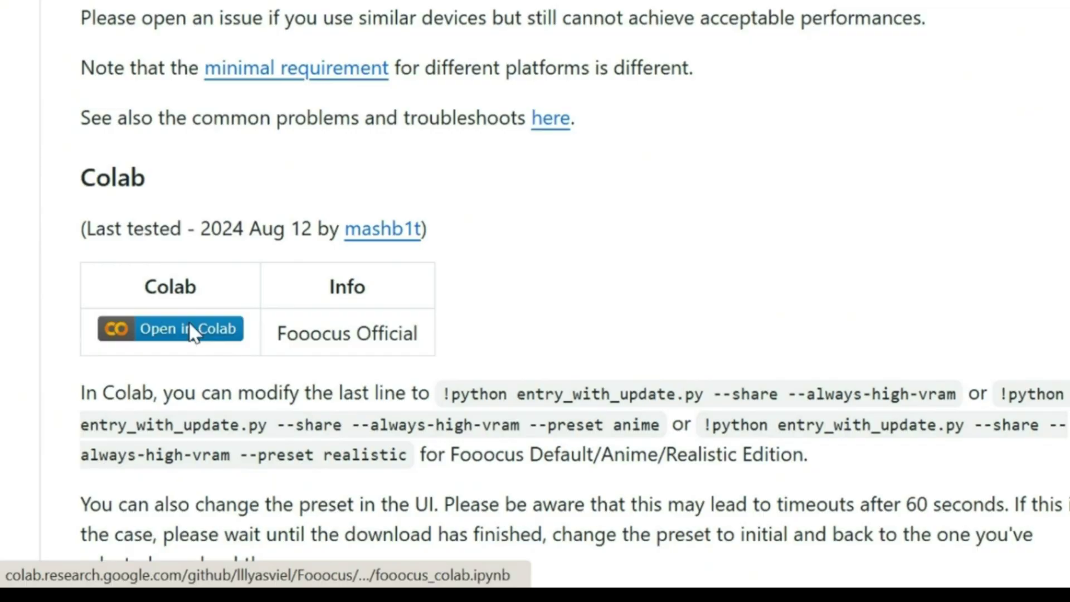
click(193, 331)
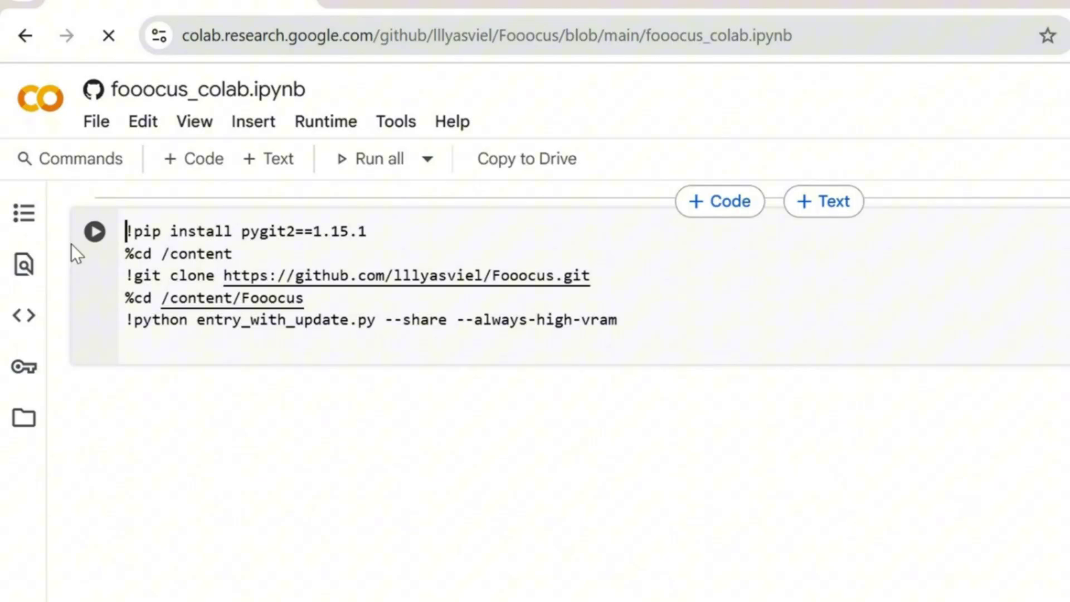
- Run the Fooocus setup cell, choosing 'Run anyway' on the warning
click(94, 232)
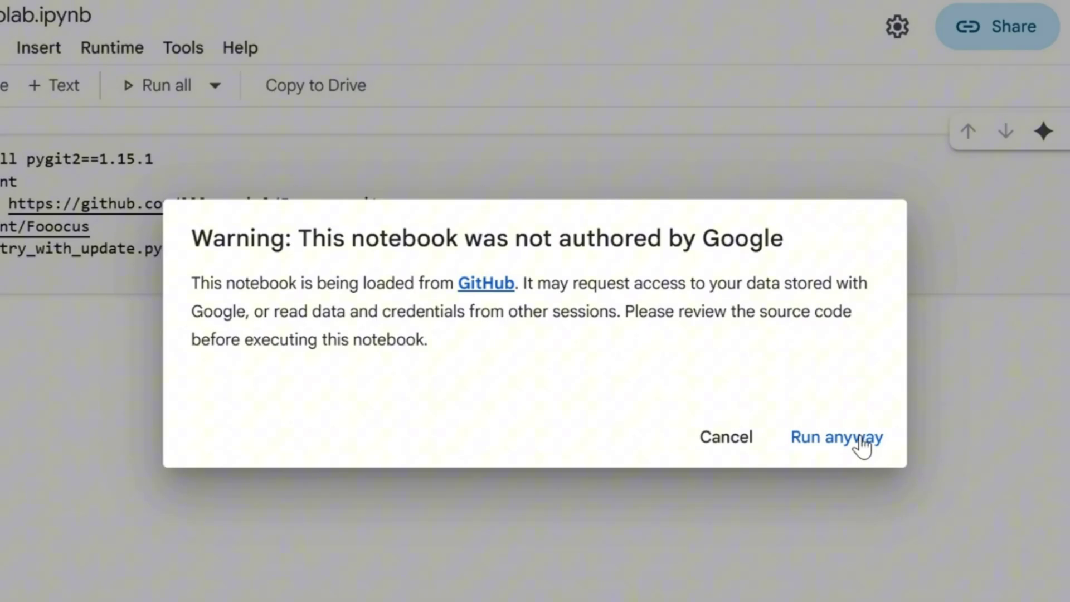
click(837, 437)
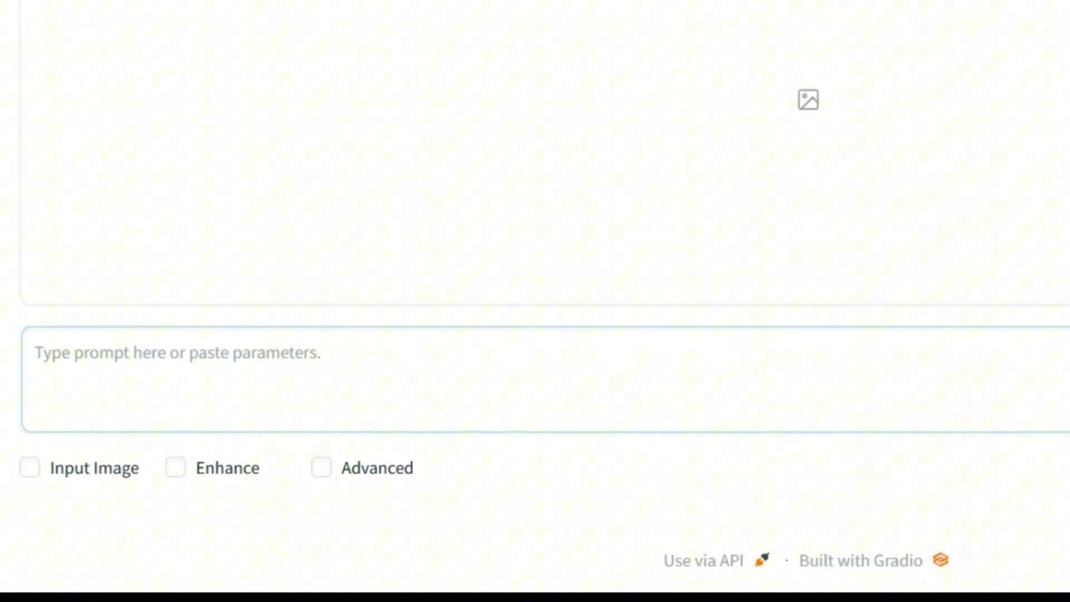
- Enable Input Image, Enhance and Advanced, tick Artstyle Hyperrealism, and return to Settings
click(31, 466)
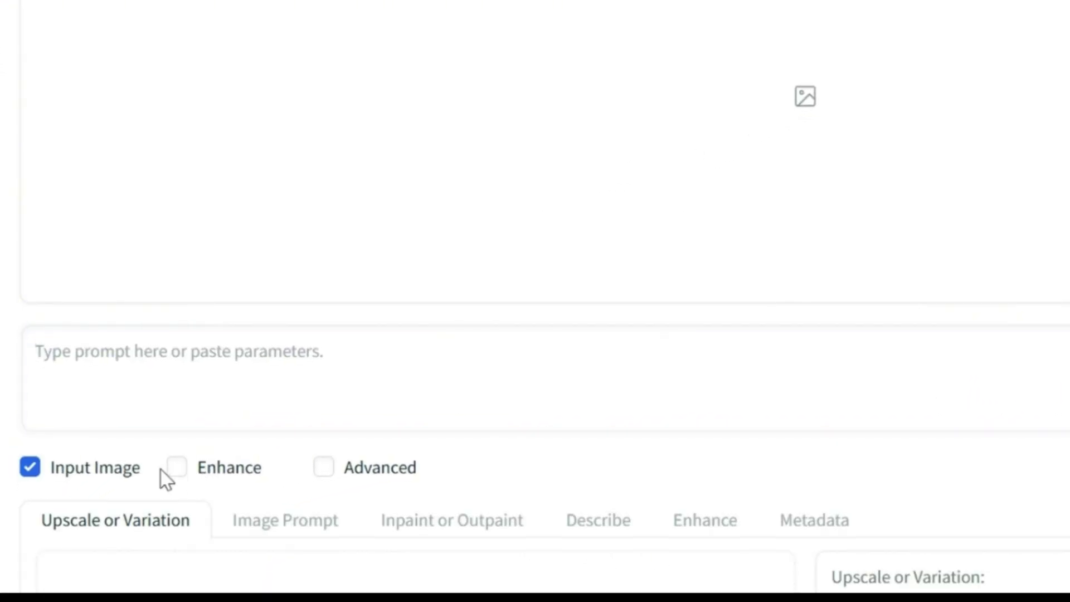
click(176, 466)
click(285, 162)
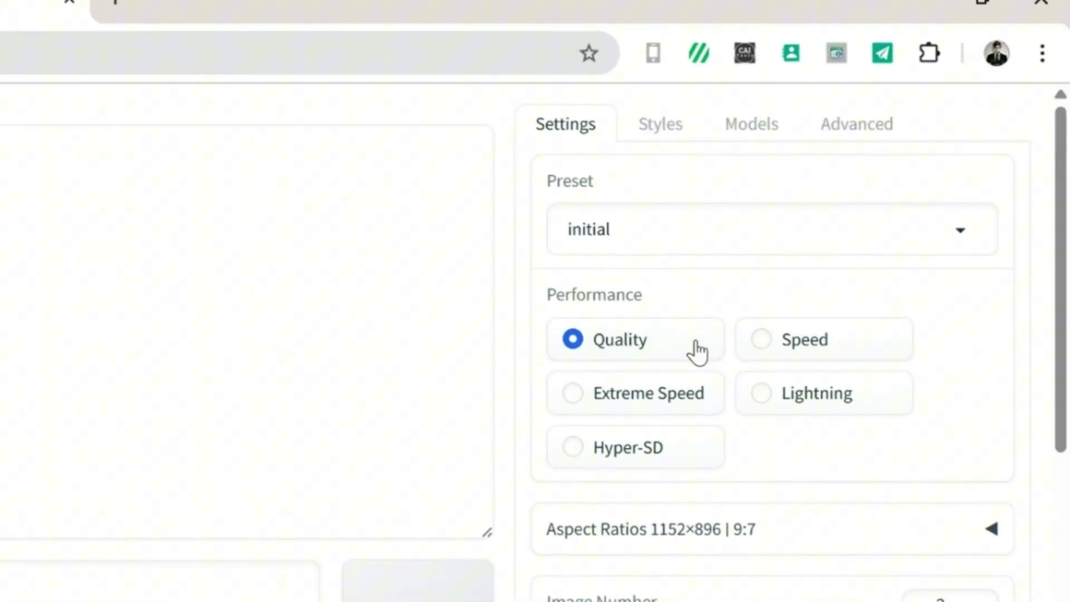
click(664, 126)
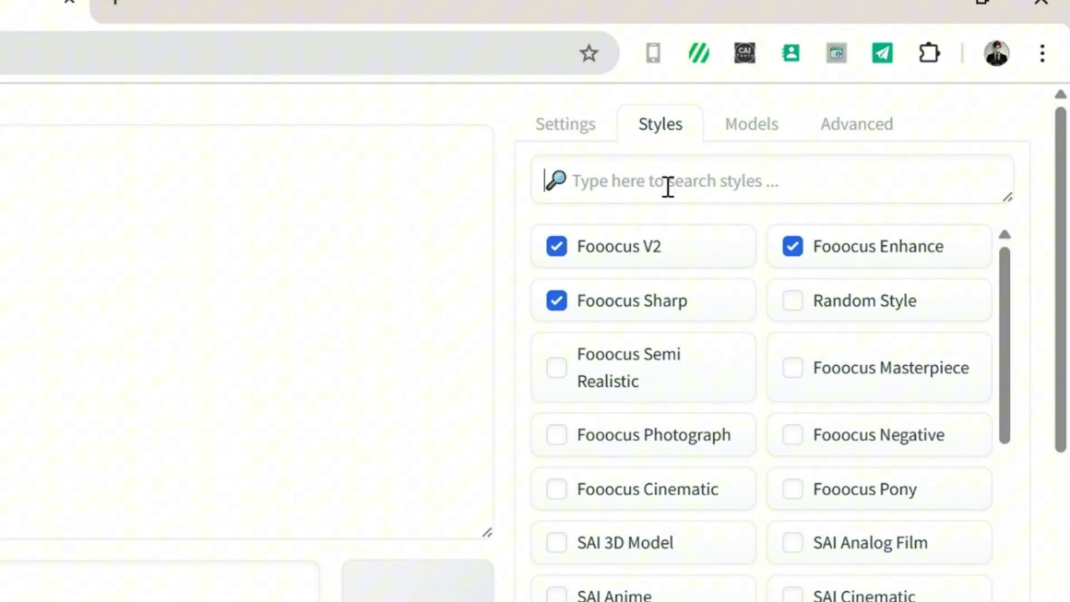
text(hyp)
mouse_move(953, 235)
click(557, 246)
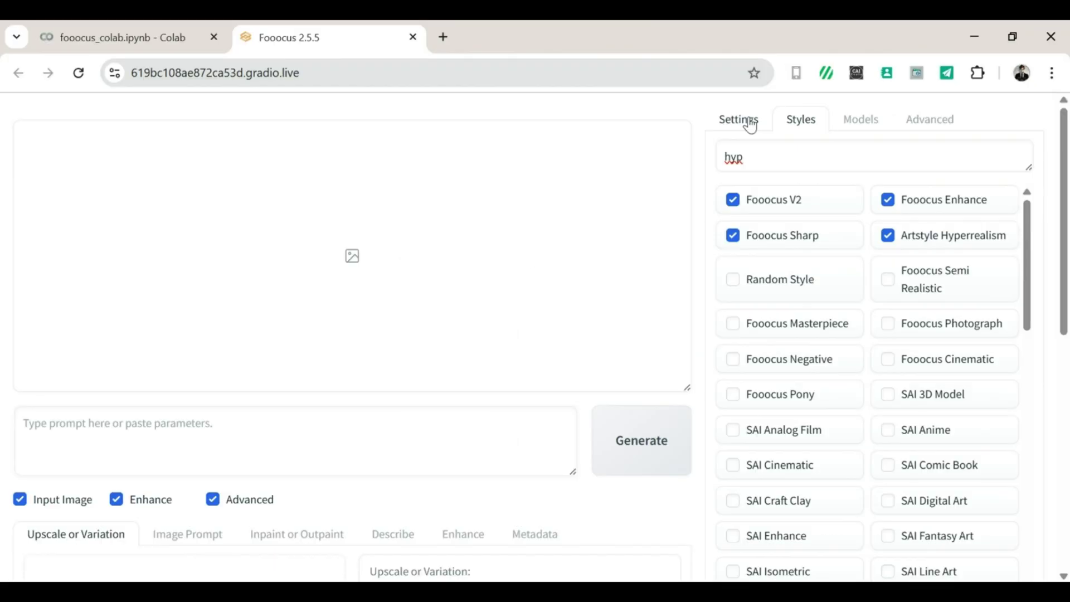
click(740, 120)
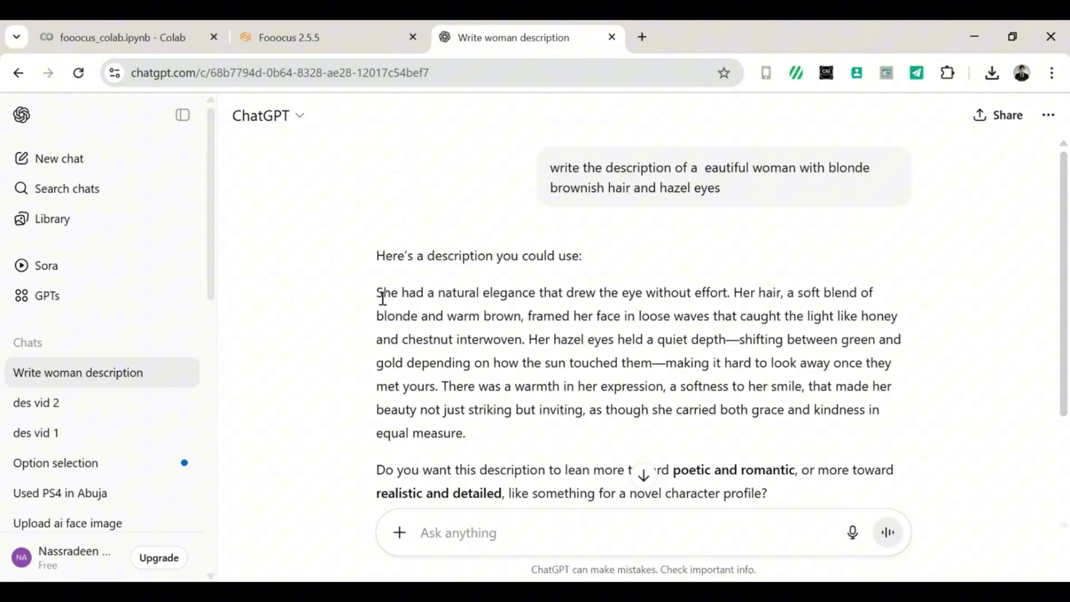
- Paste ChatGPT's blonde-brown-haired, hazel-eyed woman description into the Fooocus prompt and view a resulting portrait
drag(380, 292, 494, 297)
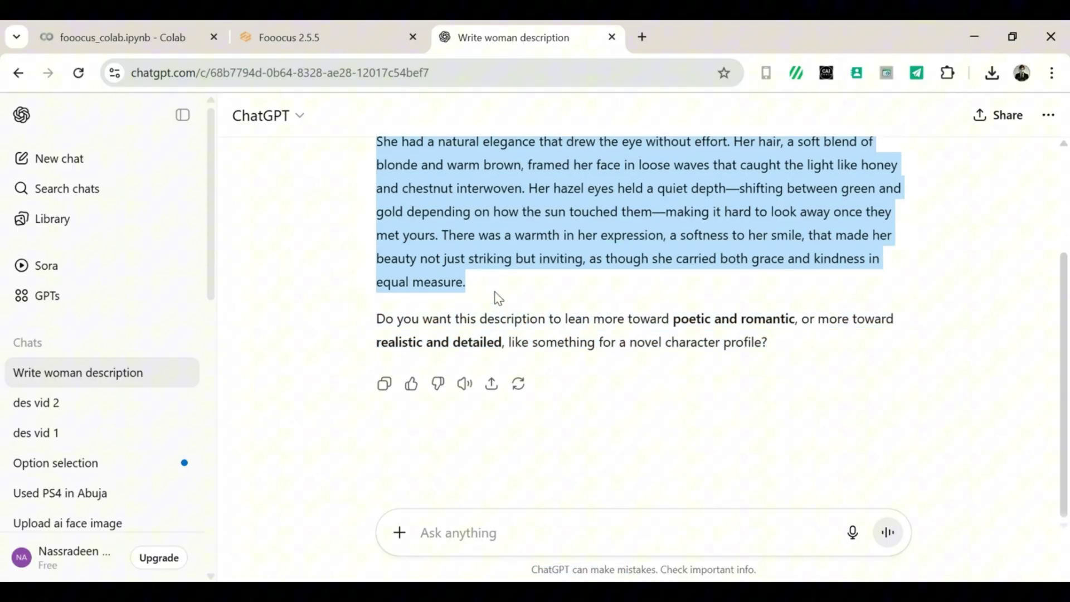
key(ctrl+c)
click(289, 37)
click(282, 413)
key(ctrl+v)
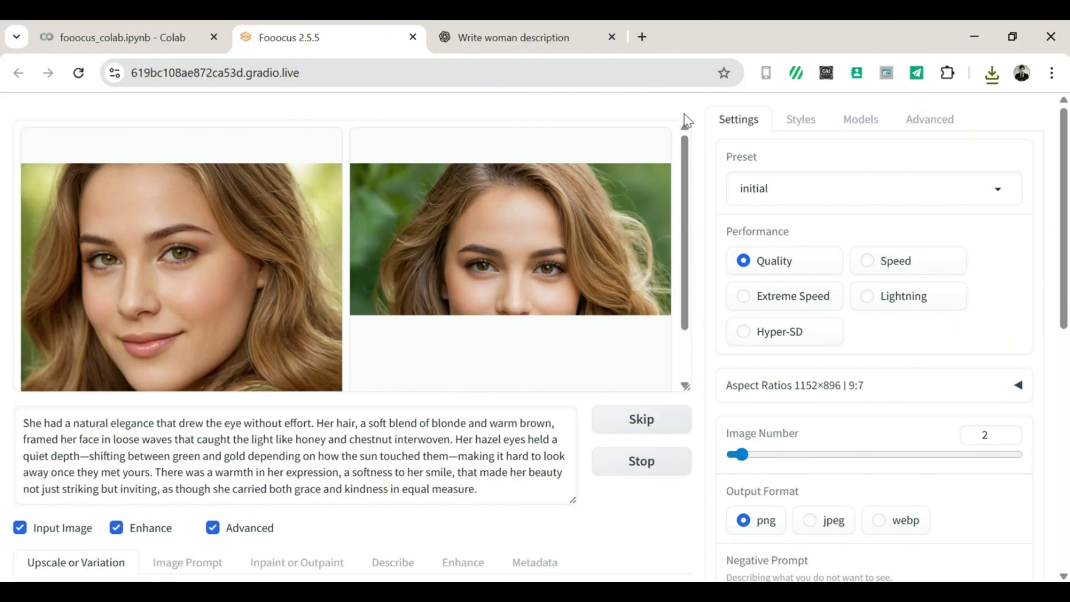
click(686, 120)
- Generate casual indoor selfie images from ChatGPT's first selfie prompt in Fooocus
click(514, 37)
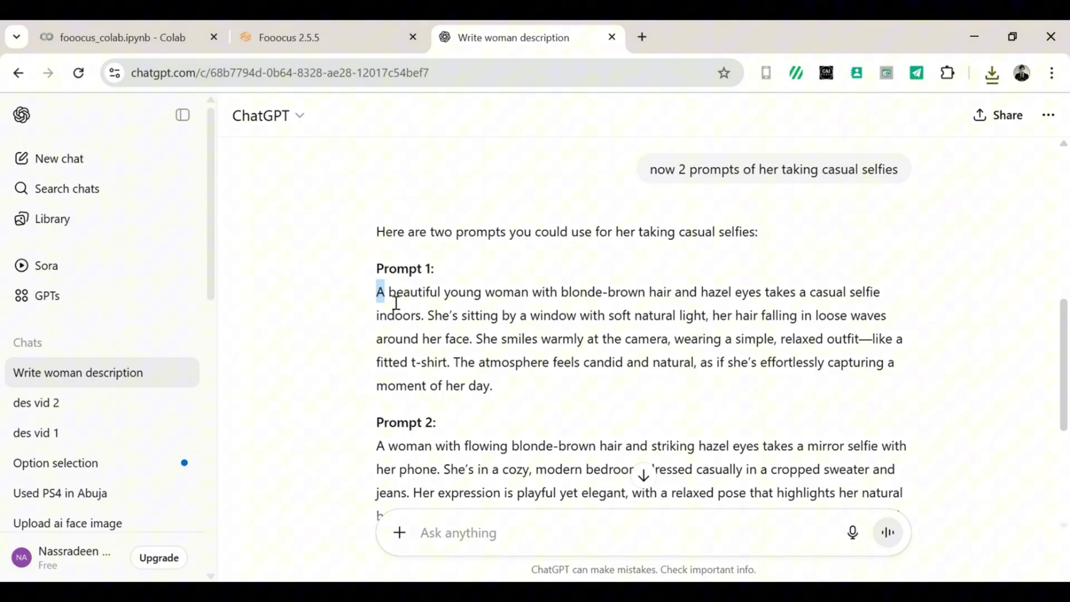
drag(376, 291, 494, 386)
key(ctrl+c)
click(289, 37)
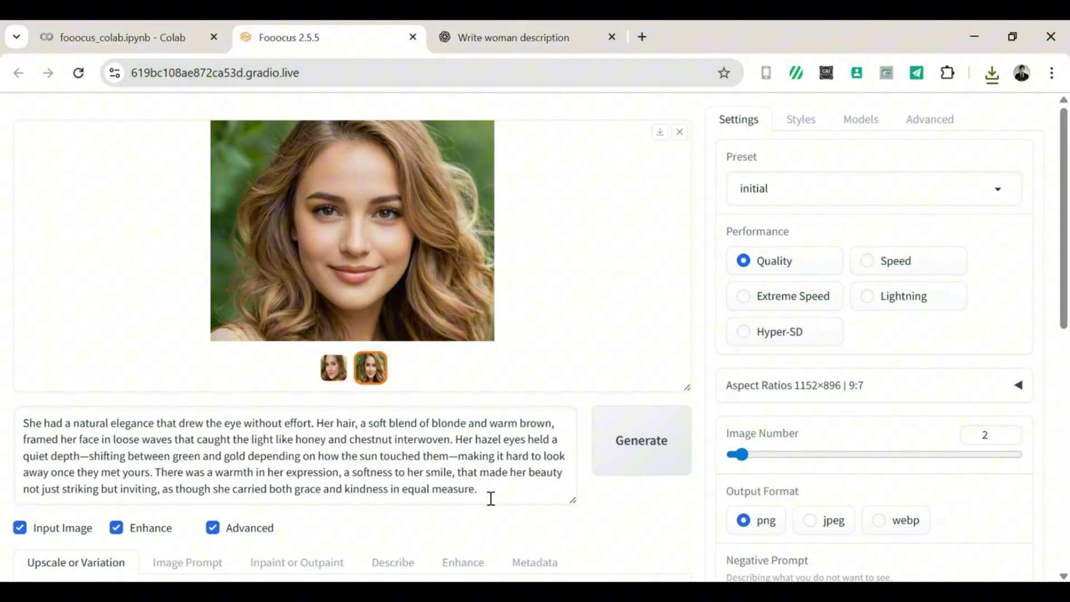
key(ctrl+a)
key(ctrl+v)
click(640, 440)
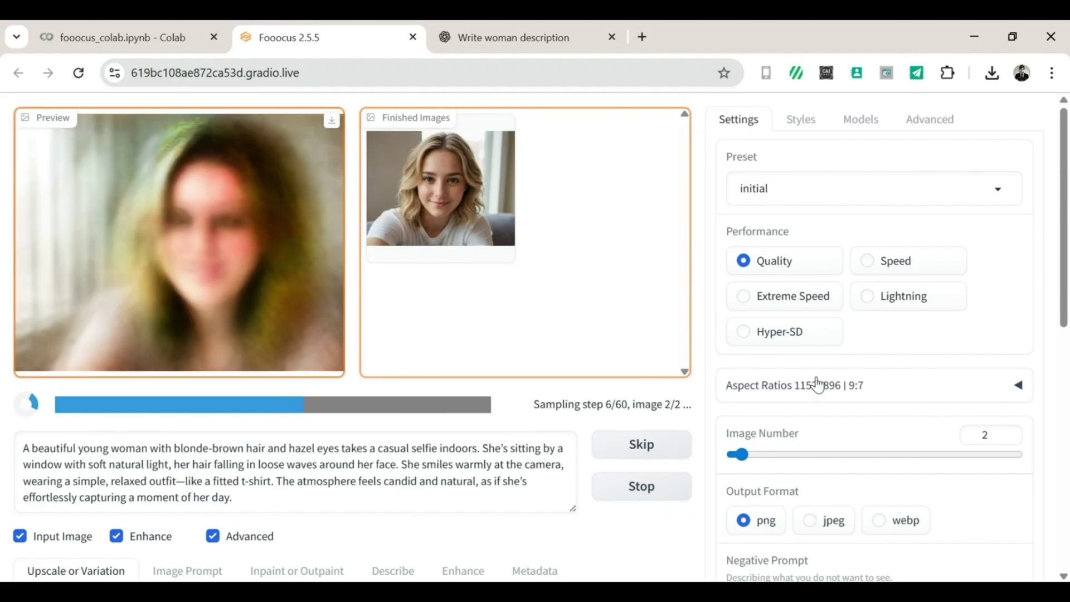
click(428, 192)
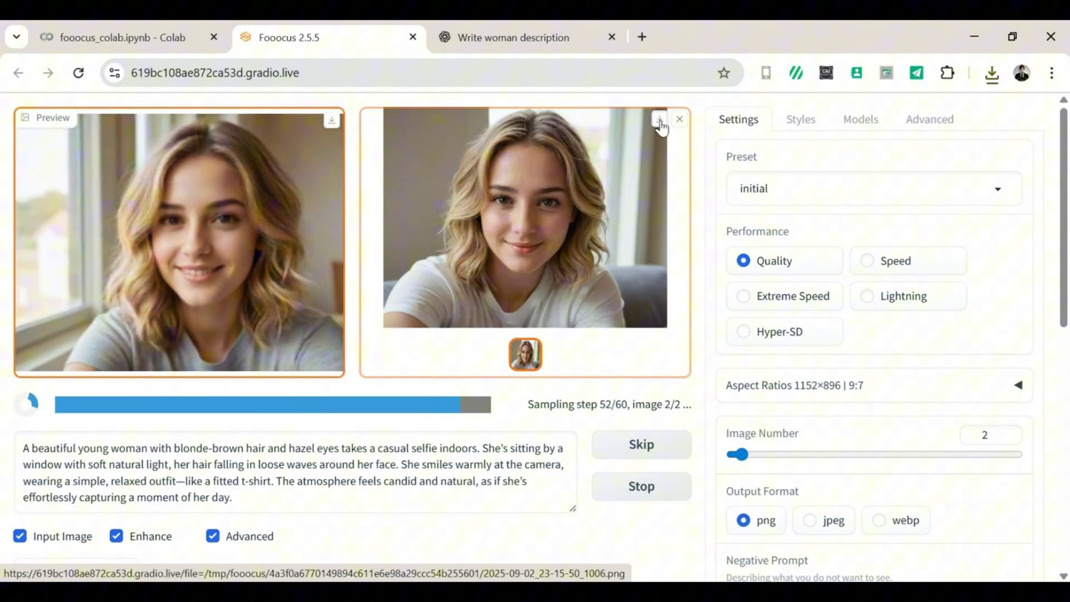
- Generate mirror-selfie images in a cozy bedroom from ChatGPT's second prompt
click(513, 37)
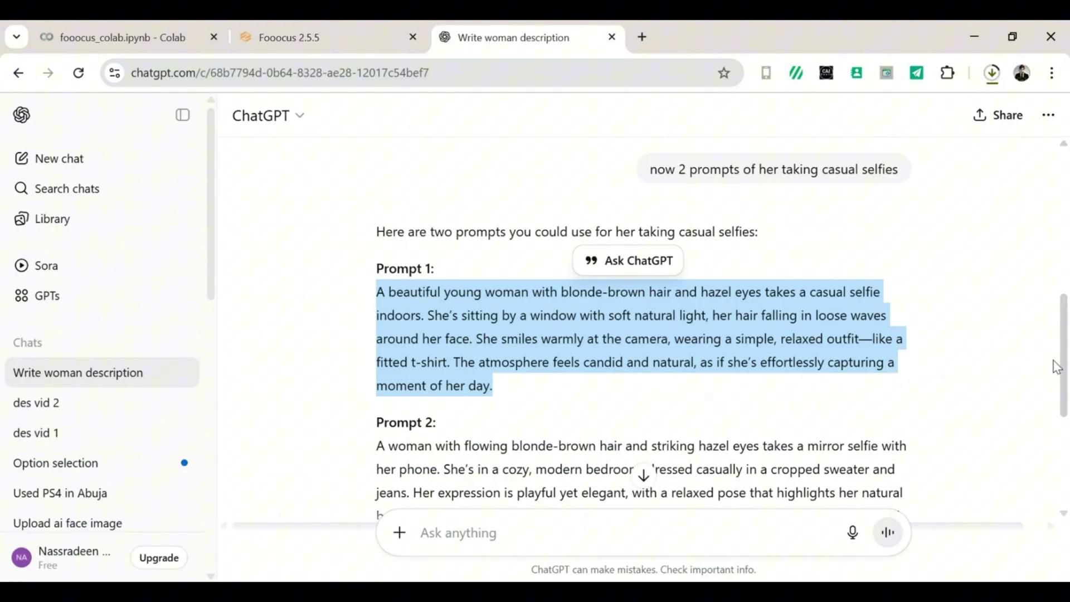
scroll(920, 334, down, 3)
drag(378, 264, 539, 358)
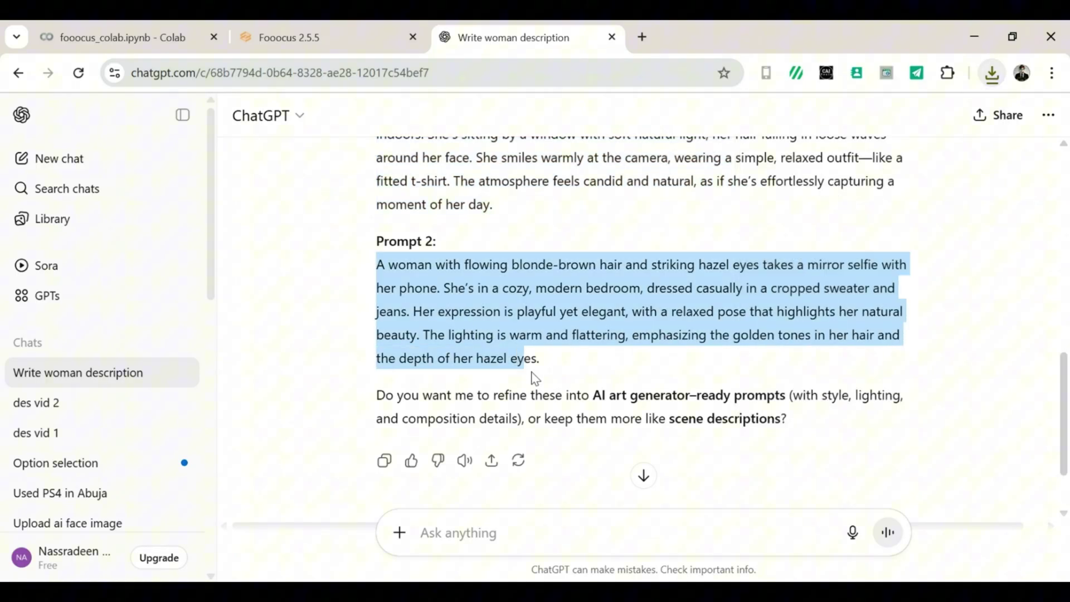
key(ctrl+c)
key(ctrl+2)
key(ctrl+v)
click(642, 441)
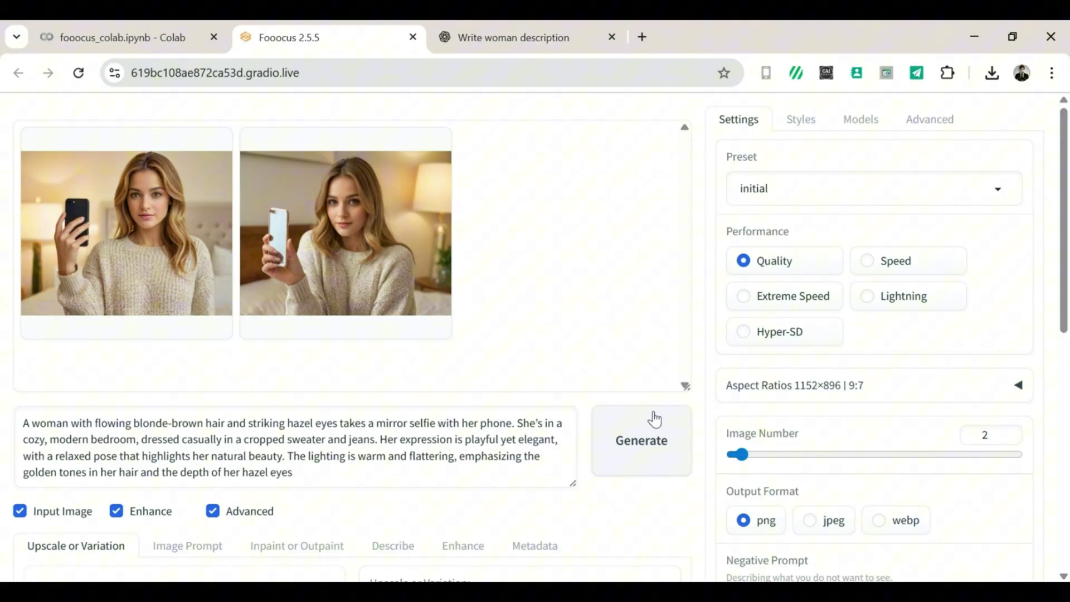
click(345, 233)
- Download both generated mirror-selfie images
click(660, 132)
click(679, 132)
click(127, 234)
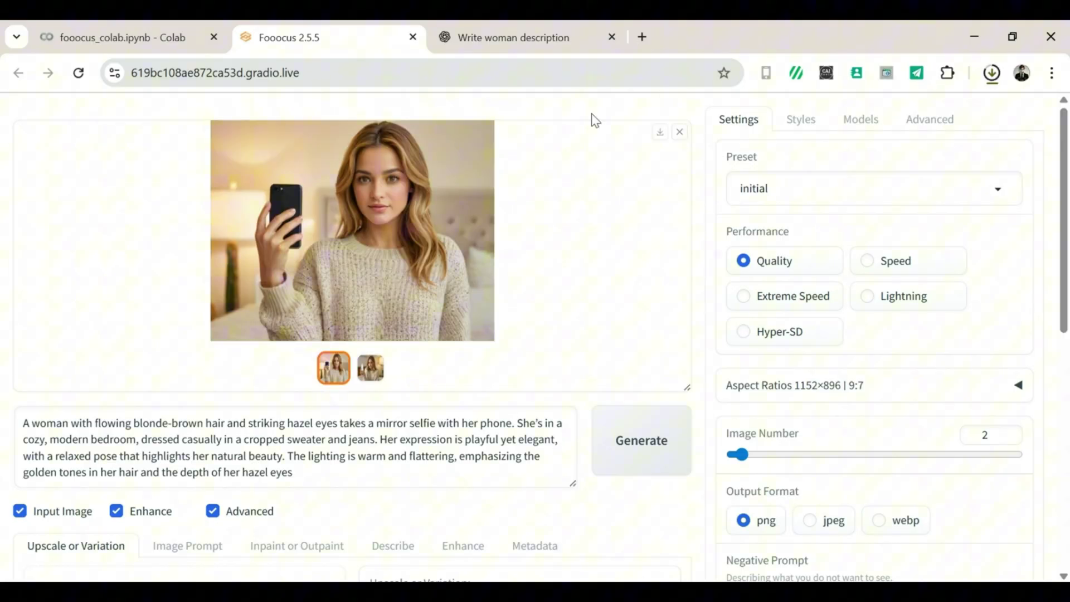
click(660, 133)
- Generate images of the woman lounging on an unmade bed from ChatGPT's next prompt
click(513, 37)
scroll(643, 335, up, 3)
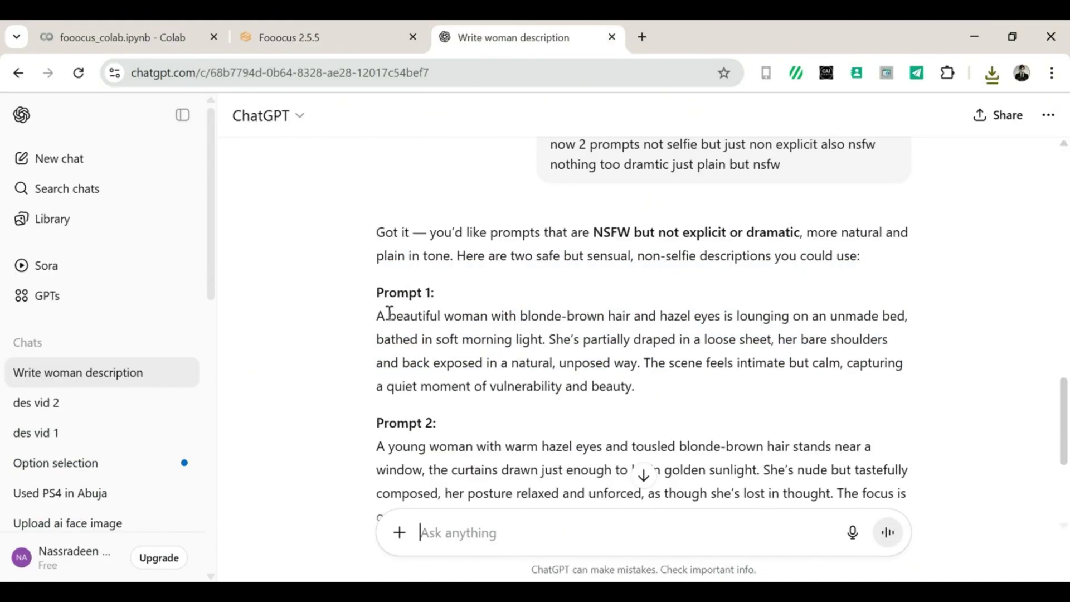
drag(376, 316, 642, 388)
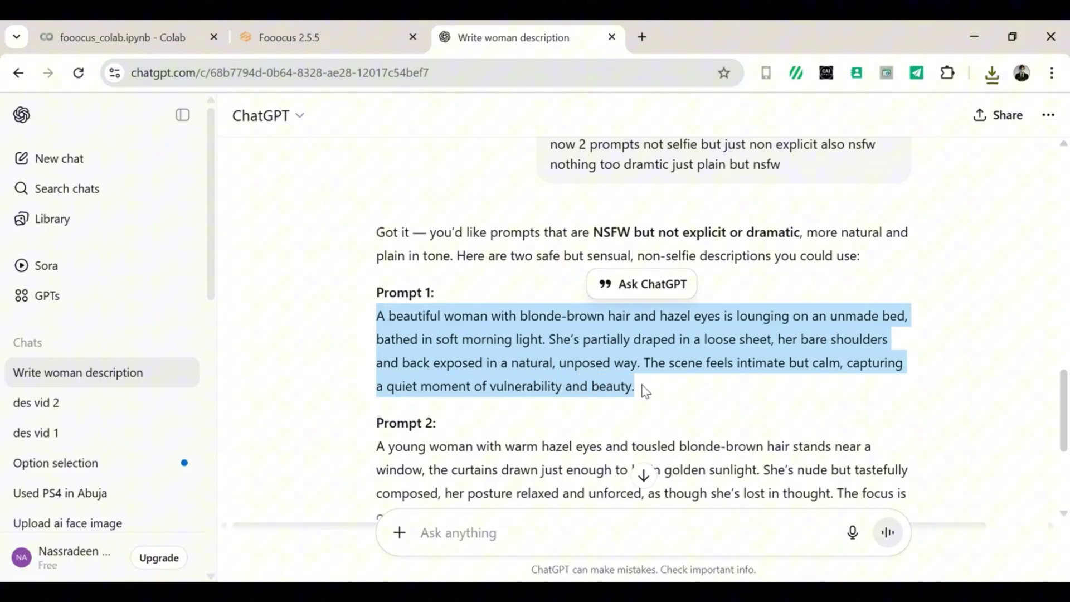
key(ctrl+c)
click(288, 37)
click(315, 468)
key(ctrl+a)
key(ctrl+v)
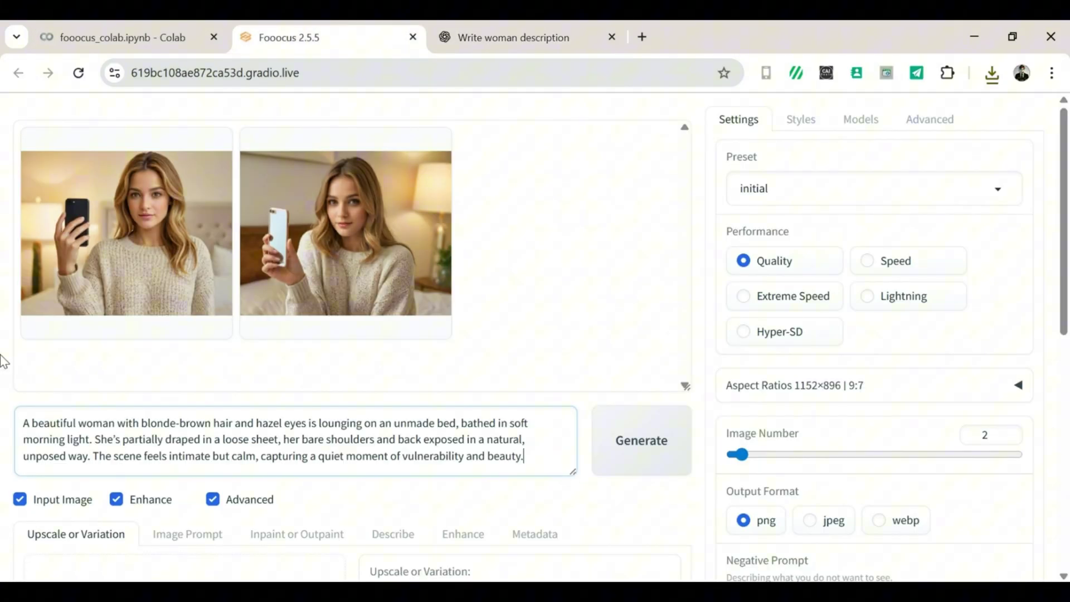
click(640, 441)
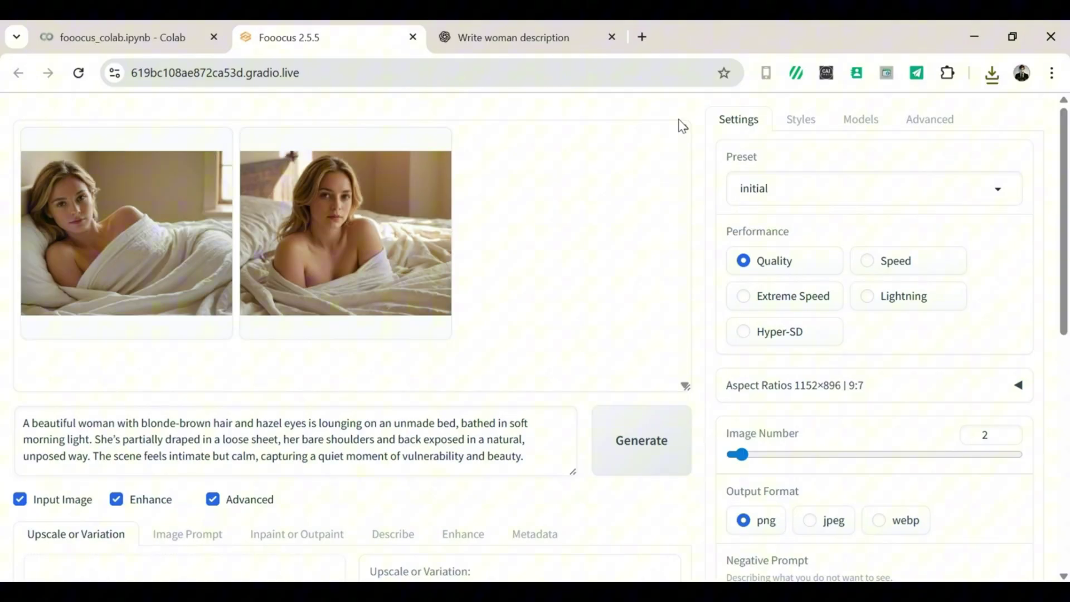
click(369, 245)
- Replace the Fooocus prompt with the window-light prompt and start generating
click(502, 37)
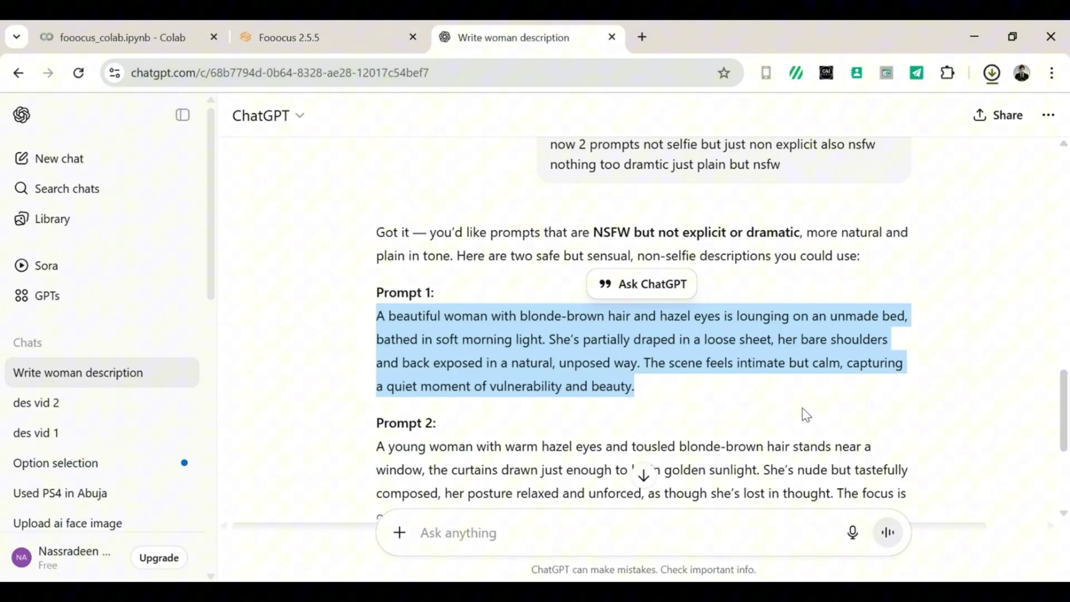
scroll(602, 385, down, 2)
scroll(501, 360, down, 1)
drag(376, 321, 794, 393)
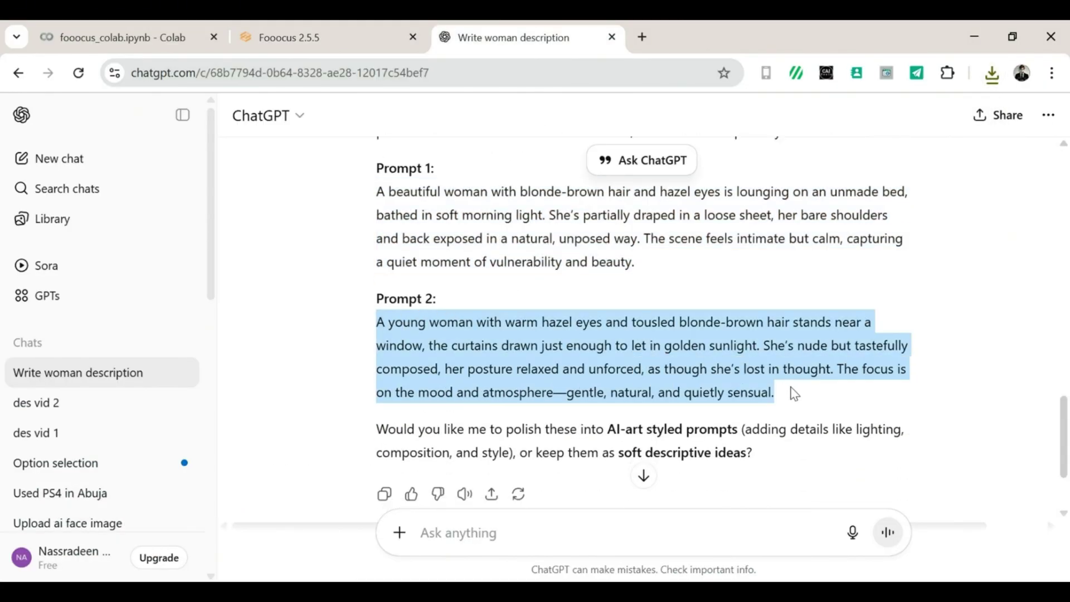
click(288, 37)
click(543, 455)
key(ctrl+a)
key(BackSpace)
key(ctrl+v)
click(661, 443)
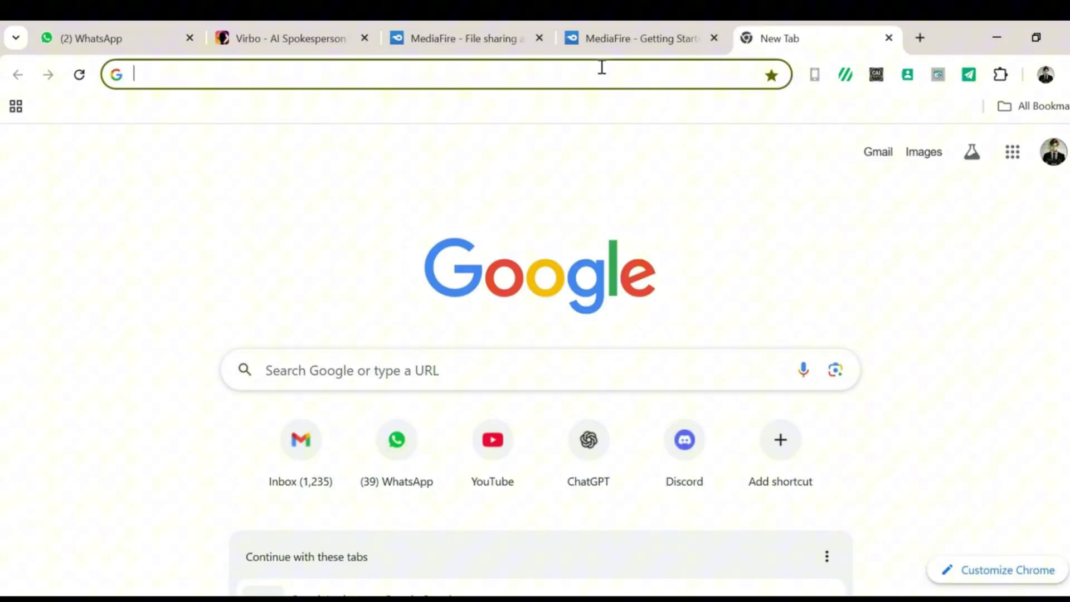
text(digen.ai)
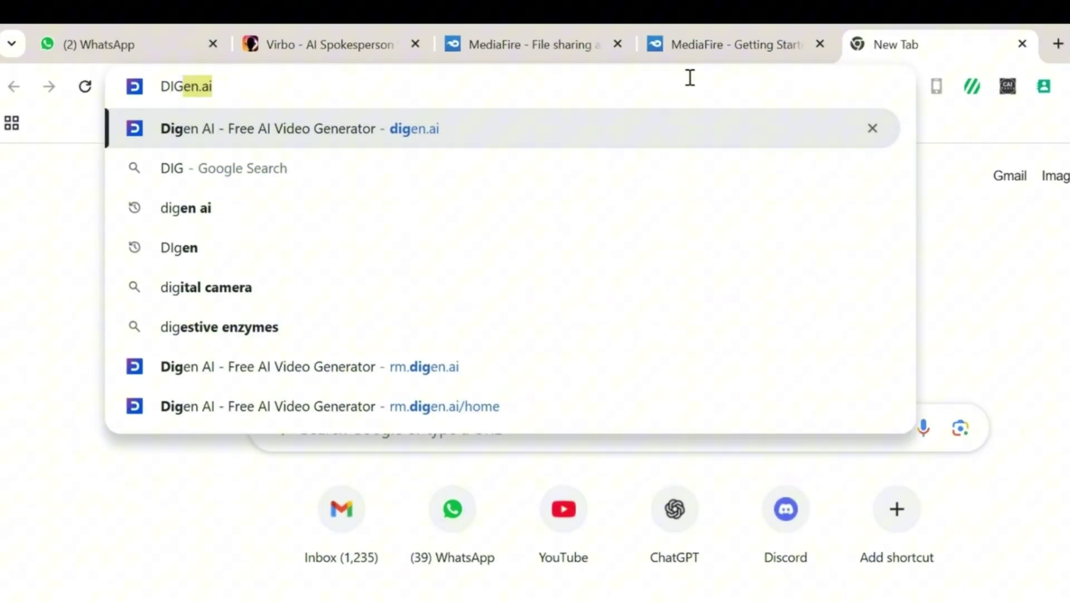
- Load digen.ai in the new browser tab
key(Return)
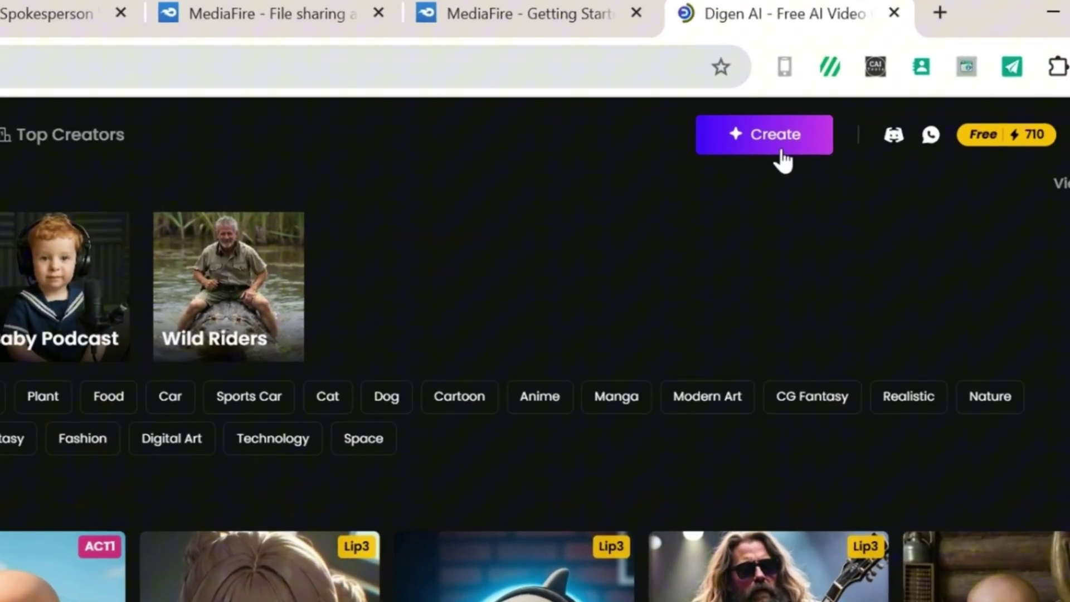
- Upload the black-dress photo from the vid 3 folder and auto-enhance the video prompt
click(752, 156)
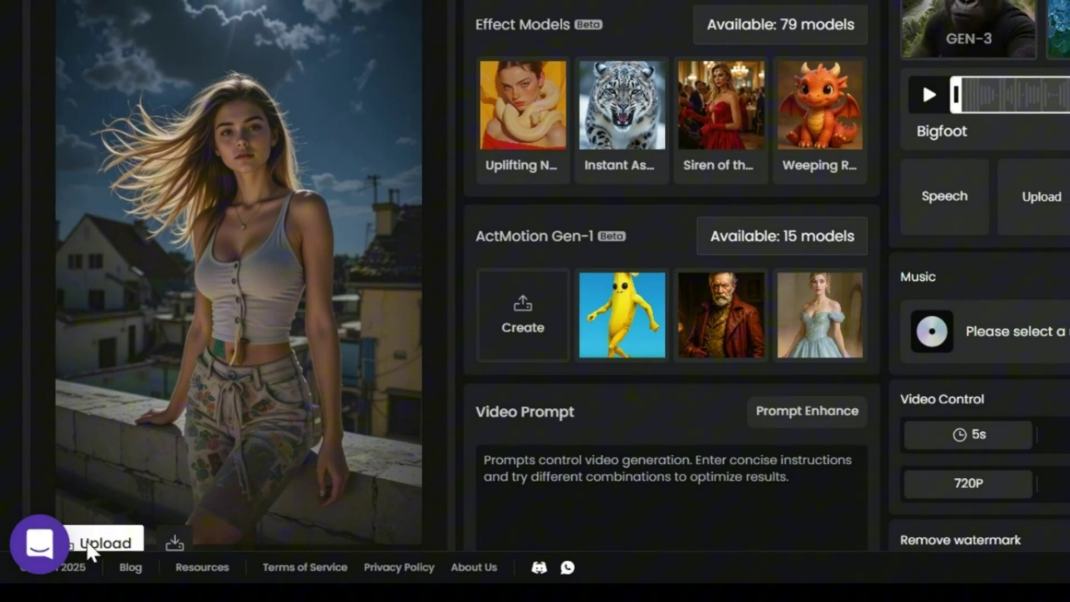
click(86, 540)
double_click(458, 234)
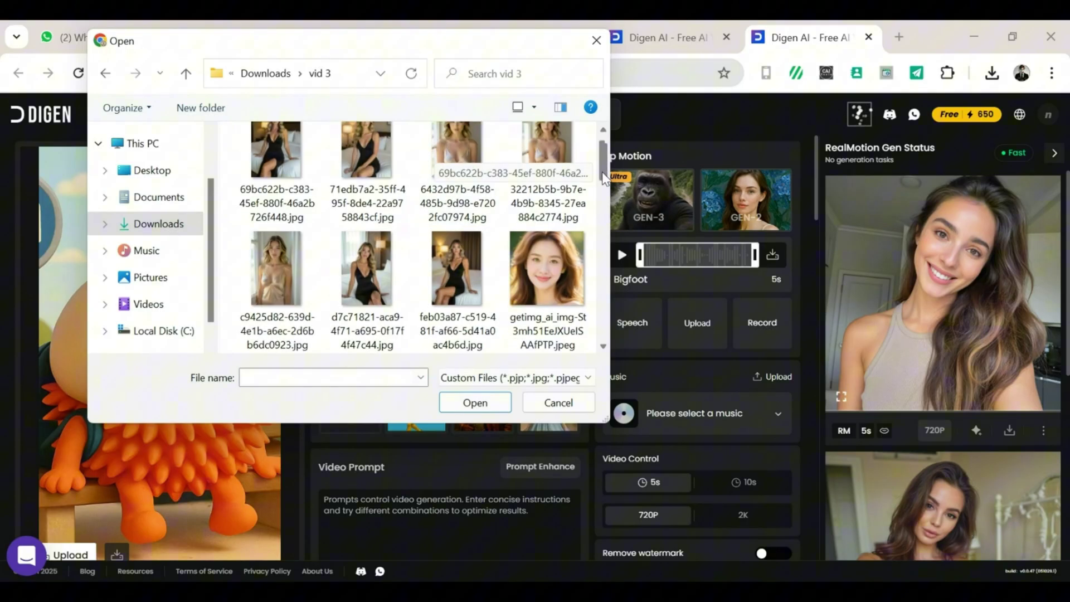
double_click(457, 215)
scroll(790, 289, down, 1)
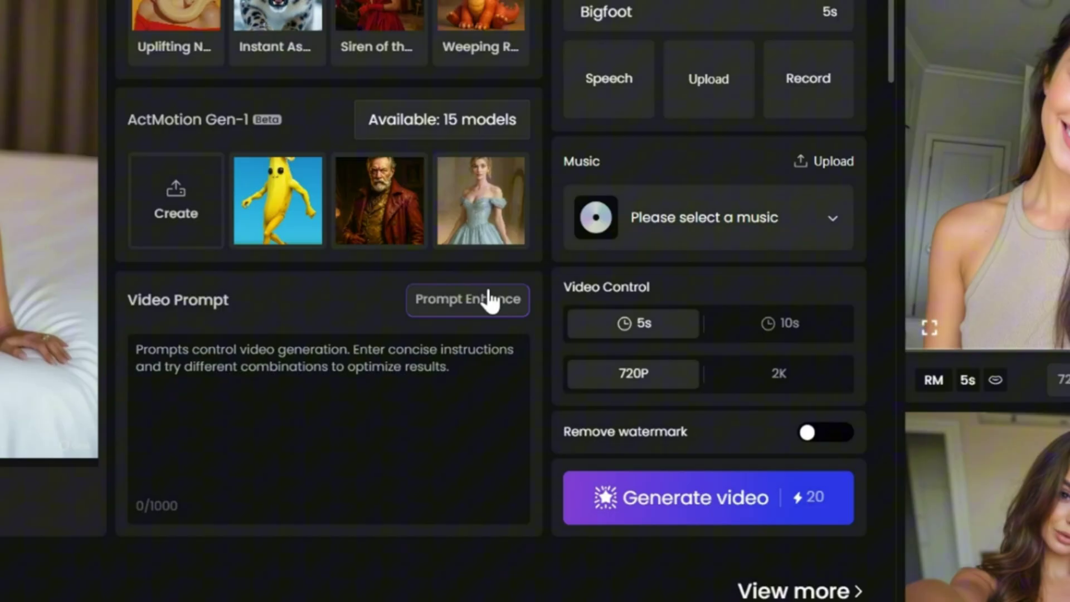
click(494, 305)
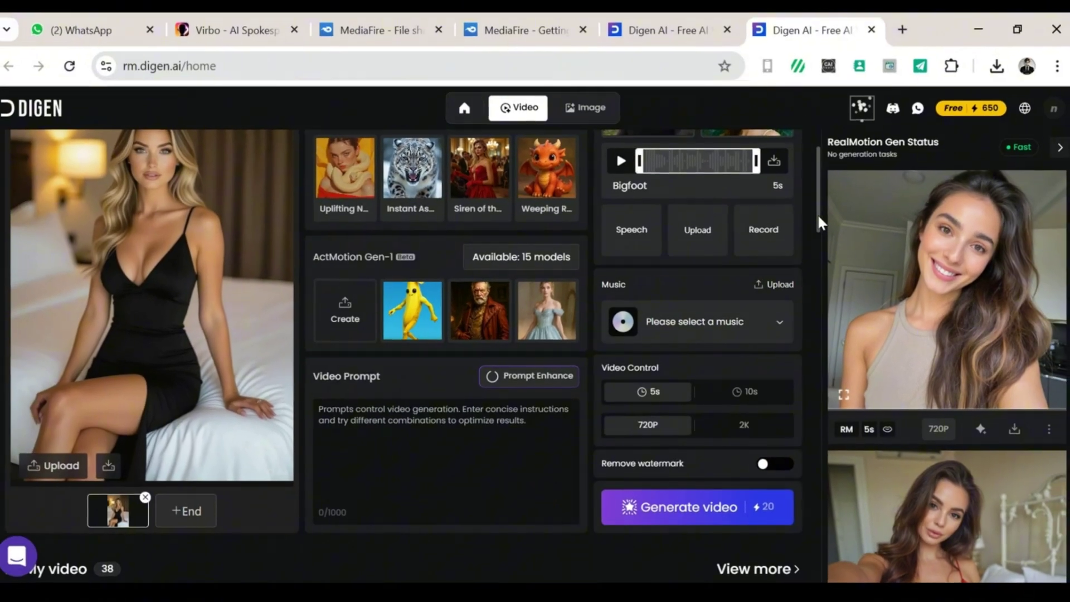
drag(816, 213, 820, 268)
scroll(585, 293, down, 3)
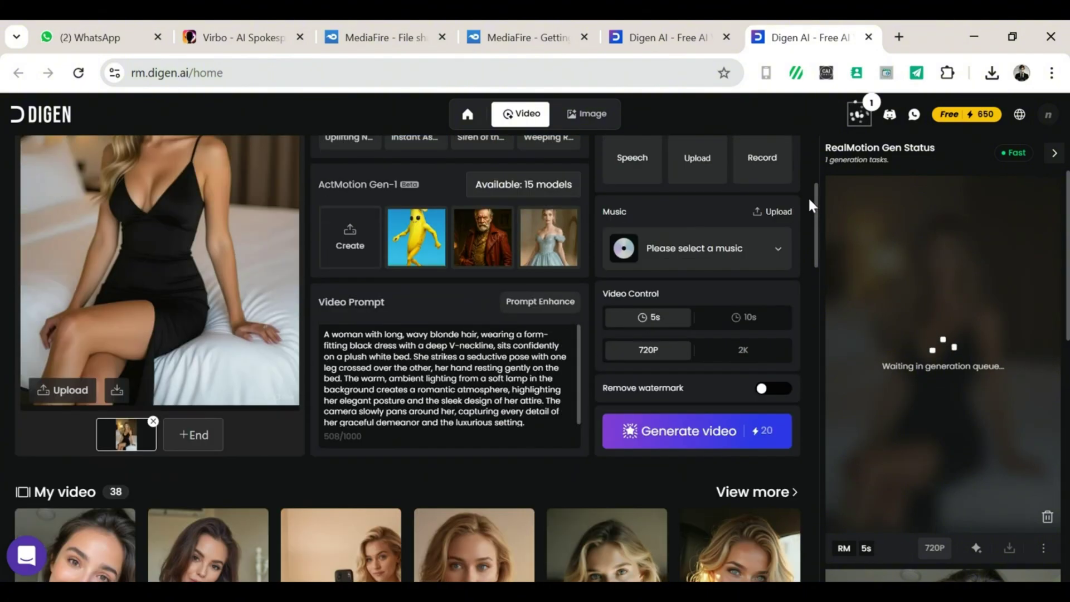
drag(819, 238, 813, 183)
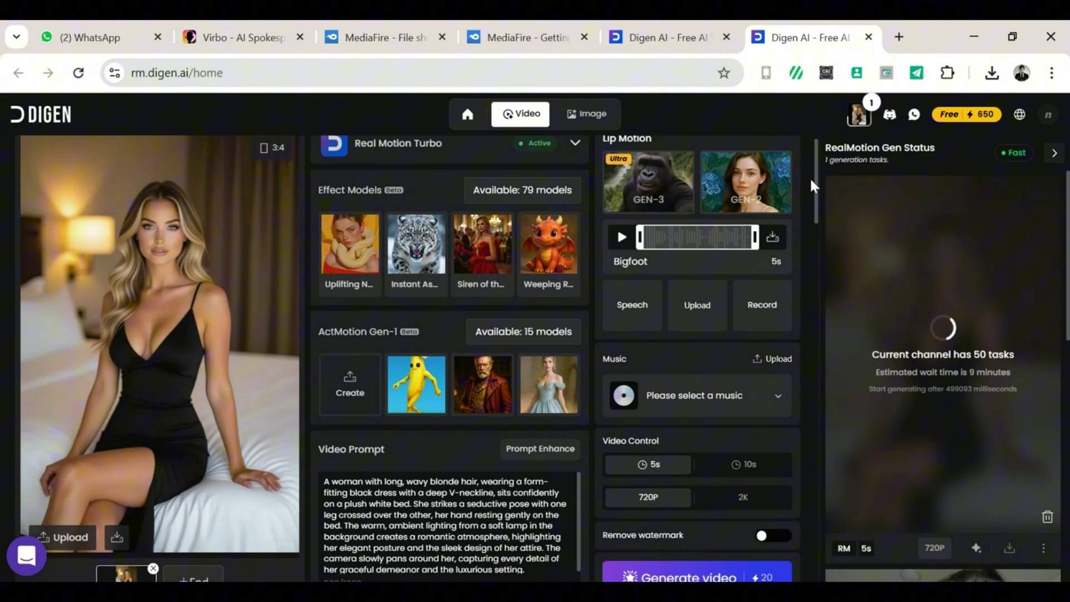
scroll(418, 334, down, 1)
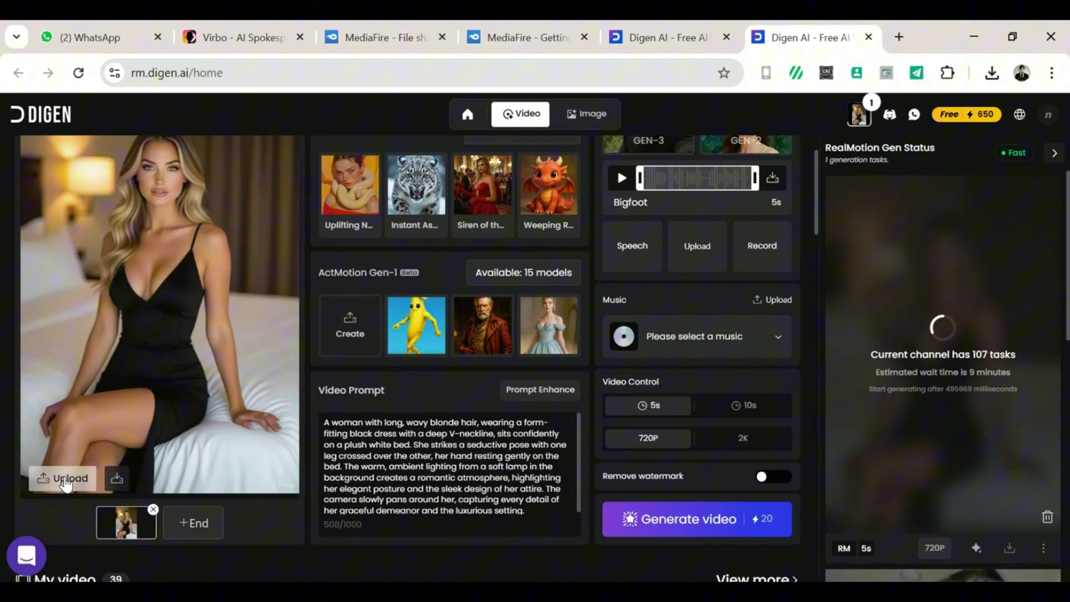
- Swap the source photo for image (2).jpg and select the old video prompt
click(67, 481)
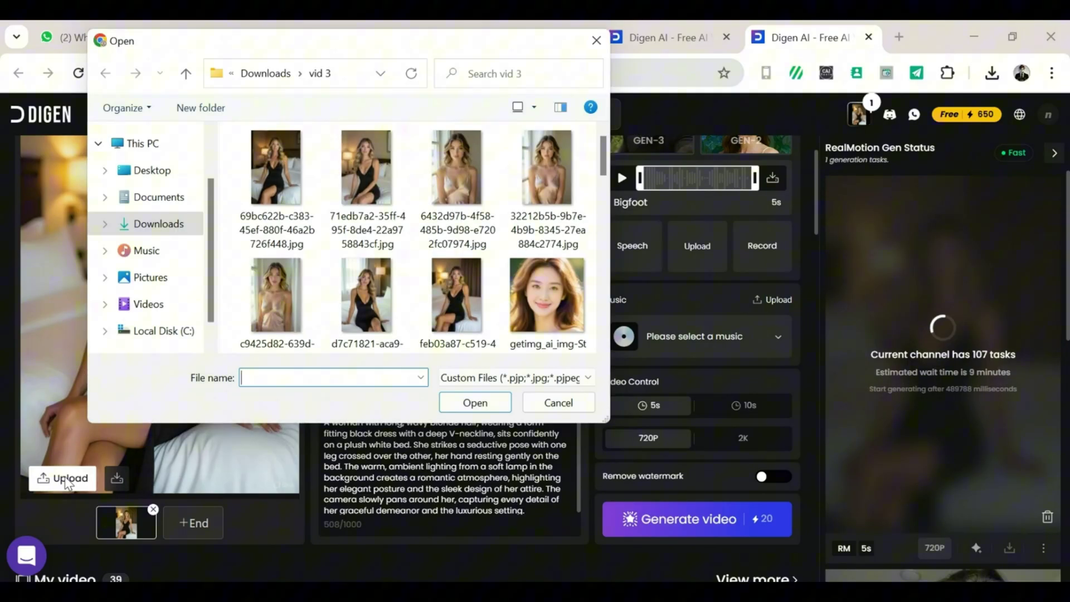
scroll(502, 234, down, 3)
scroll(599, 220, down, 3)
drag(597, 221, 594, 311)
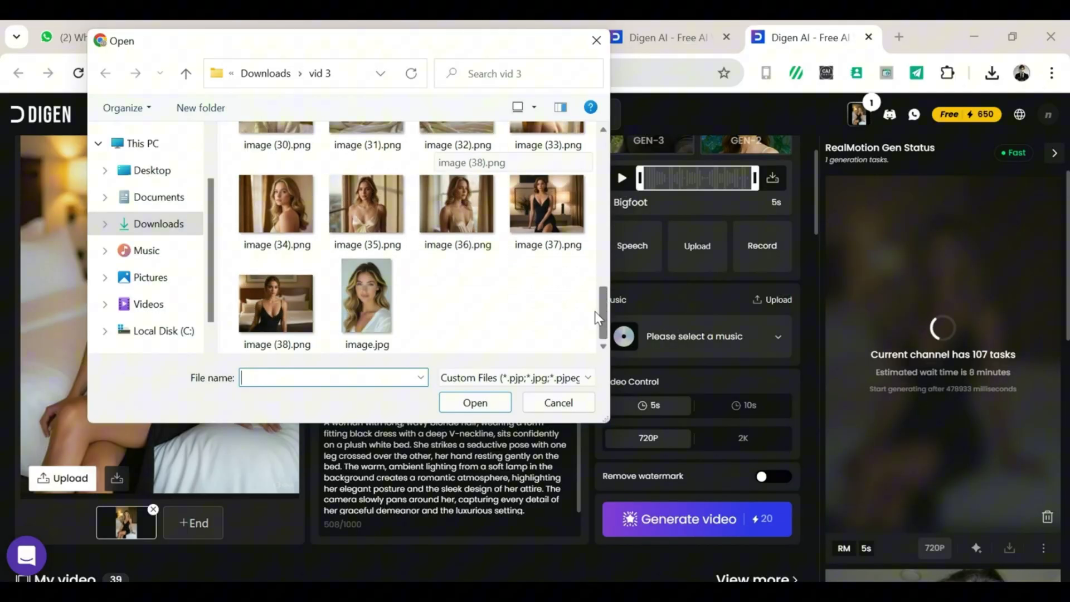
scroll(590, 226, up, 8)
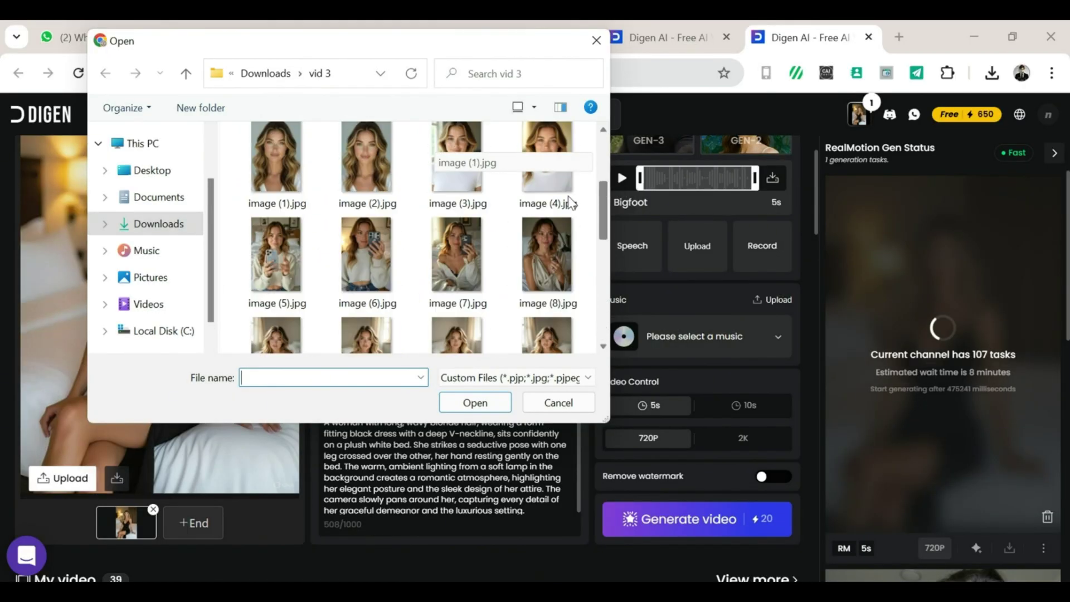
double_click(351, 256)
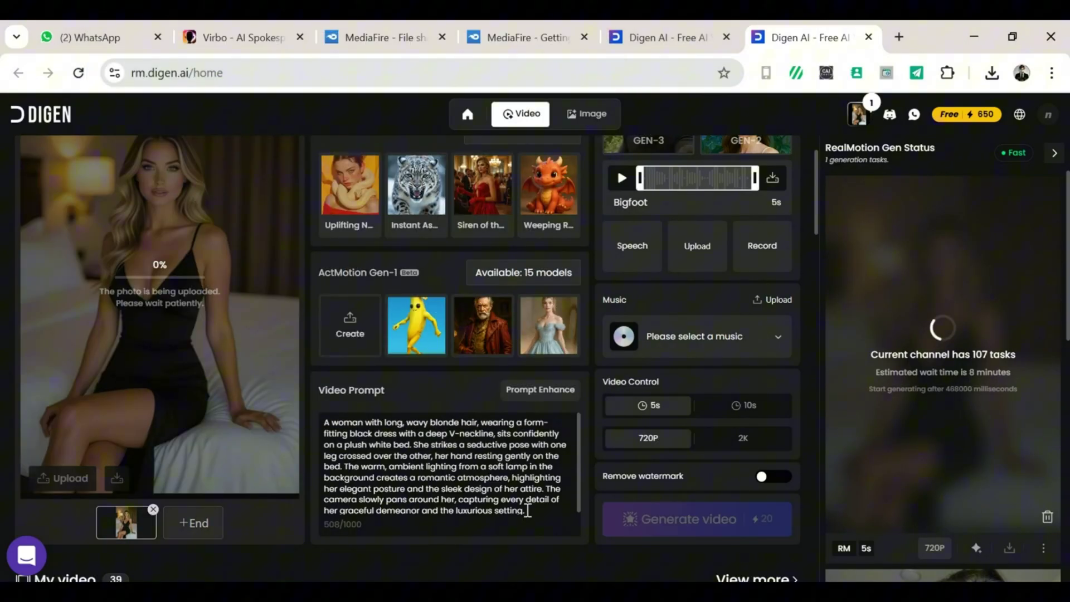
drag(525, 512, 304, 393)
text(s)
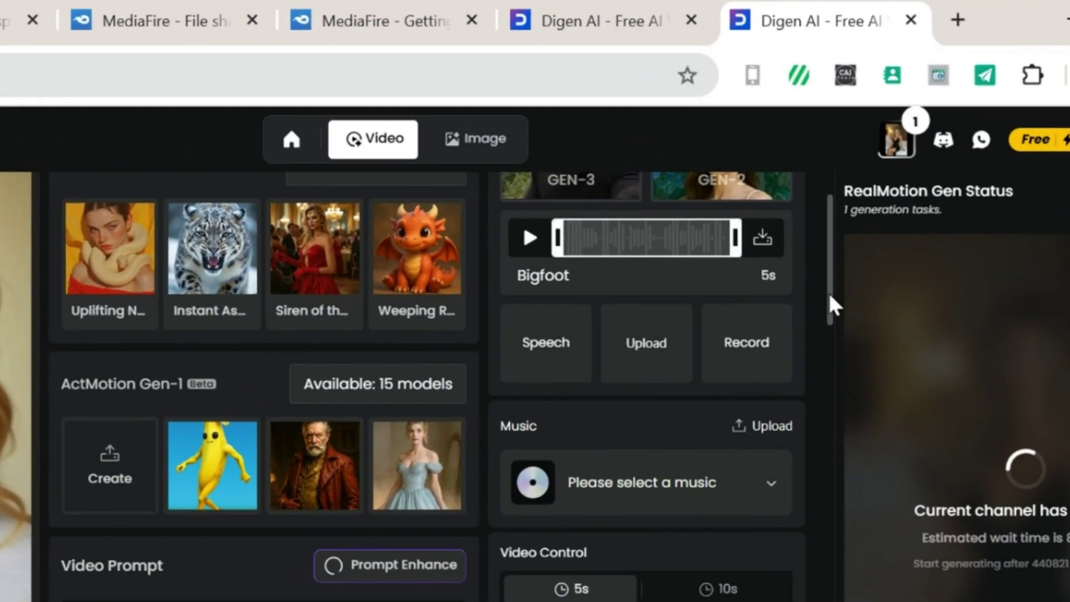
scroll(827, 289, up, 1)
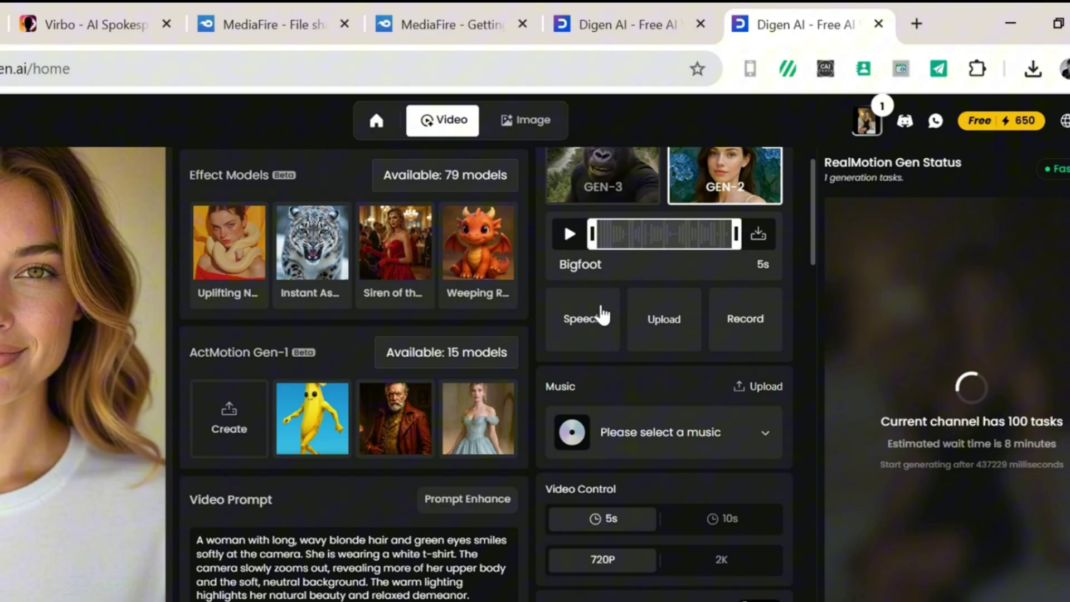
- Add a spoken greeting in the Chen voice and generate its audio
click(600, 316)
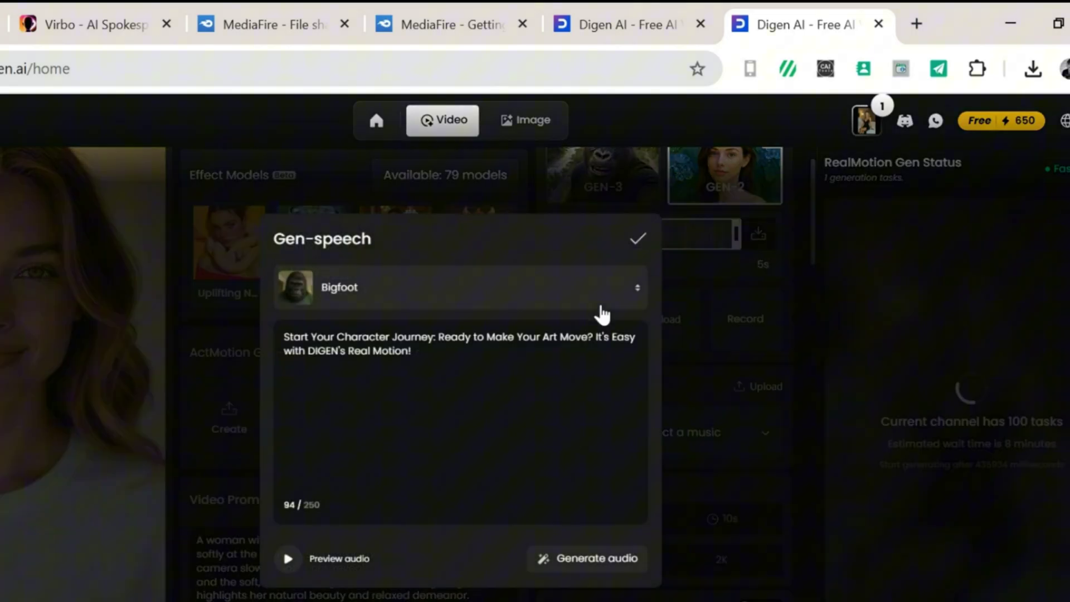
click(418, 377)
key(ctrl+a)
text(hello i am cassie,)
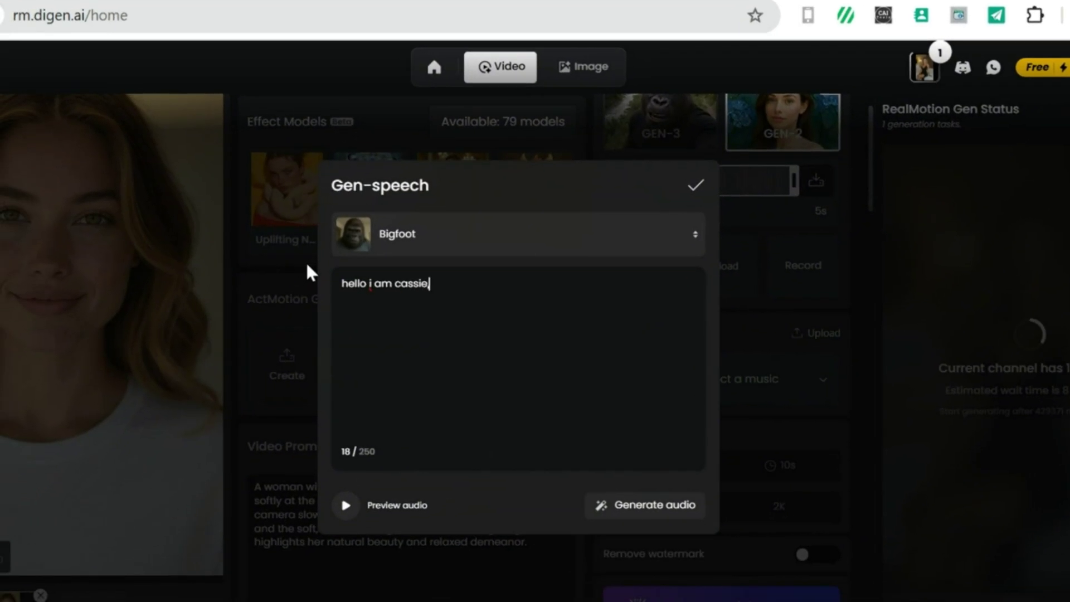
click(502, 248)
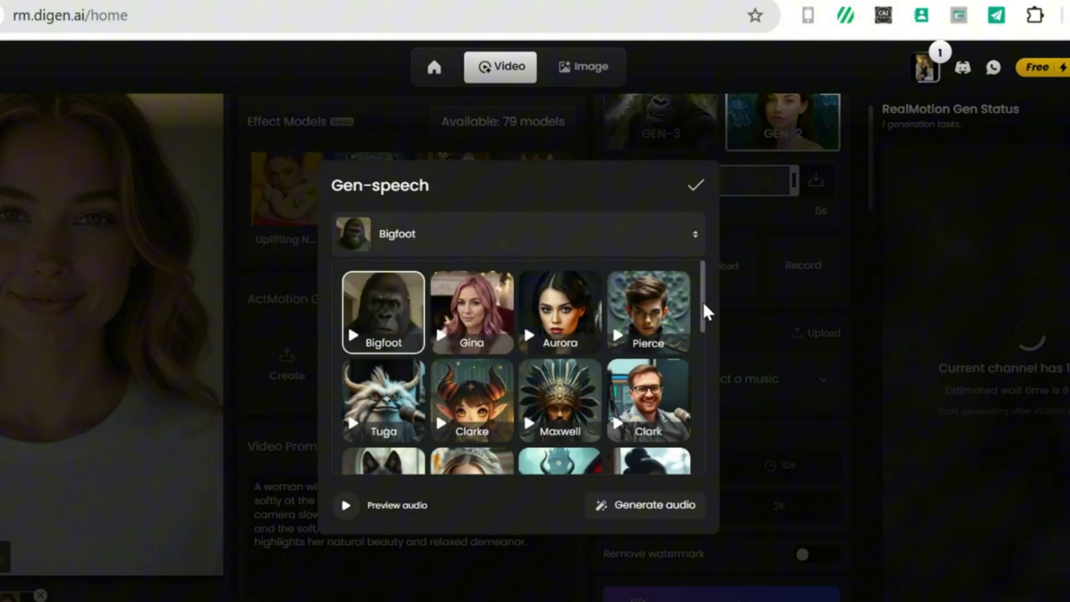
scroll(702, 318, down, 3)
scroll(585, 351, down, 2)
click(436, 419)
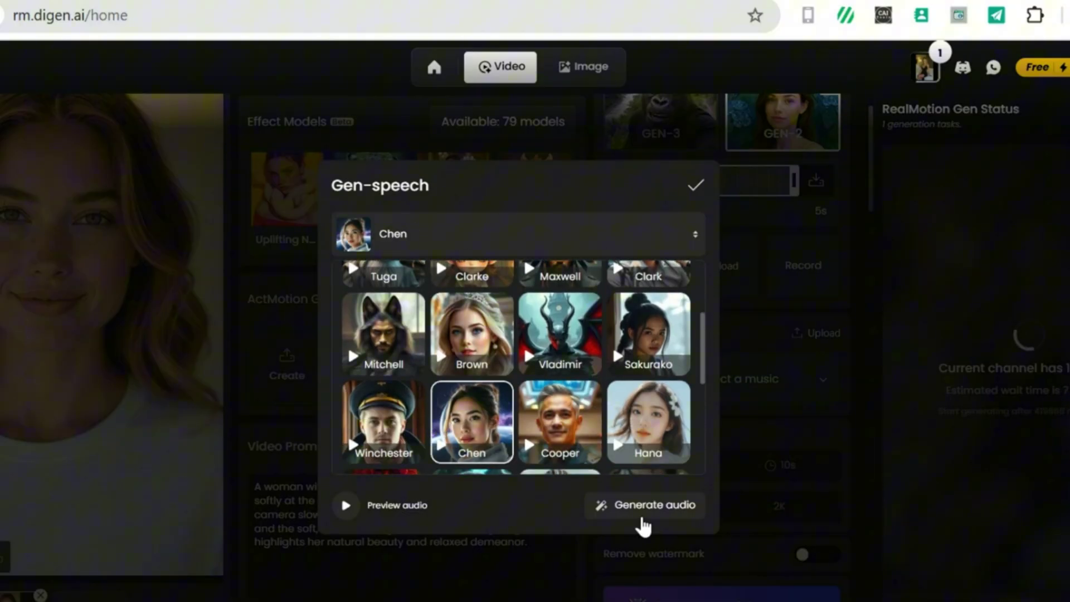
click(641, 515)
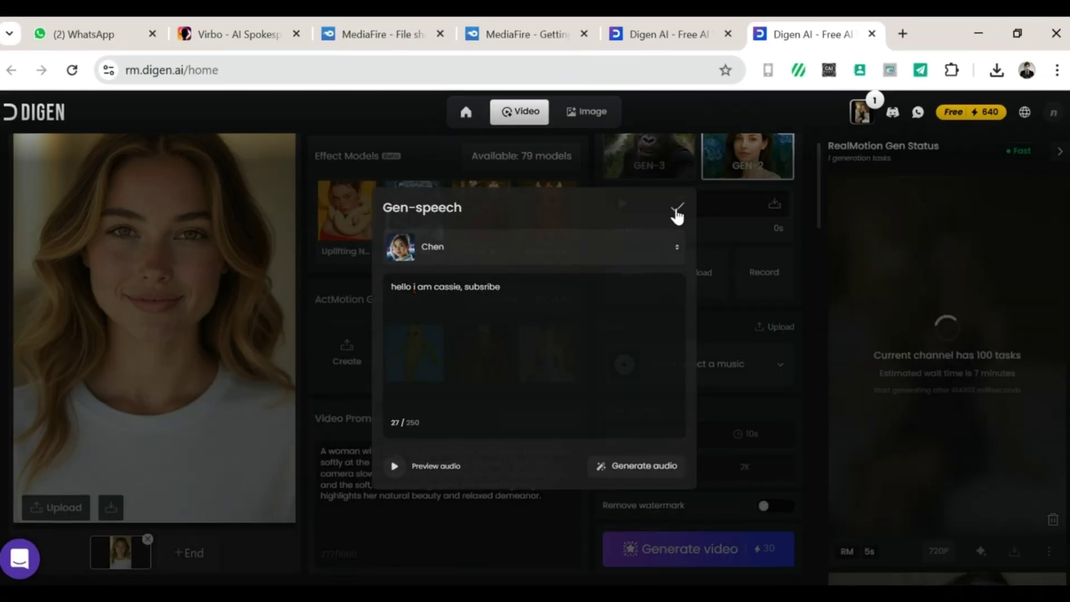
click(681, 213)
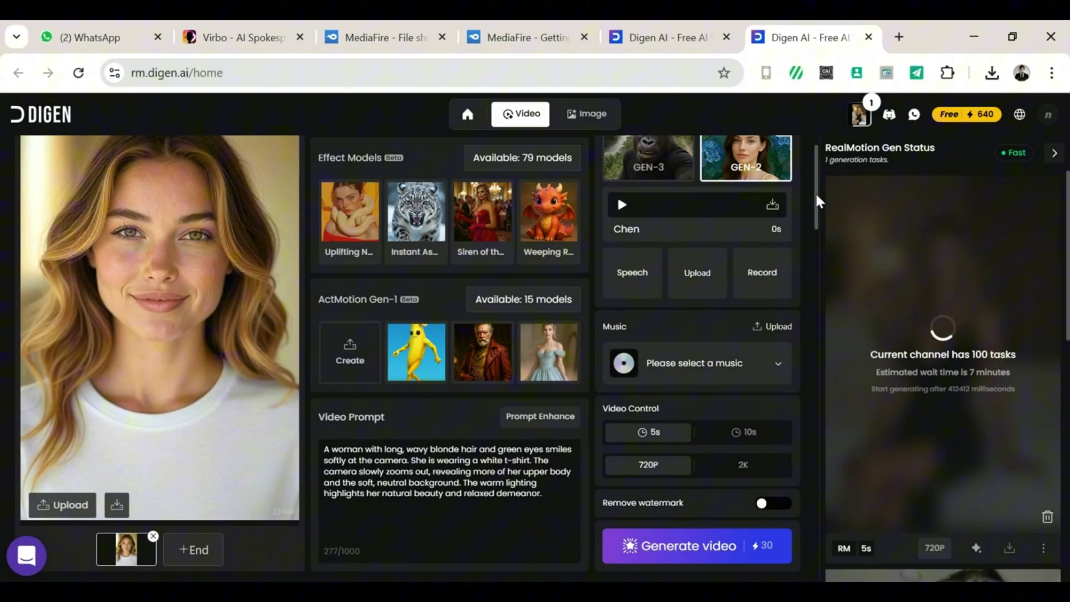
- Queue the white-T-shirt talking video with the Chen voice
click(757, 545)
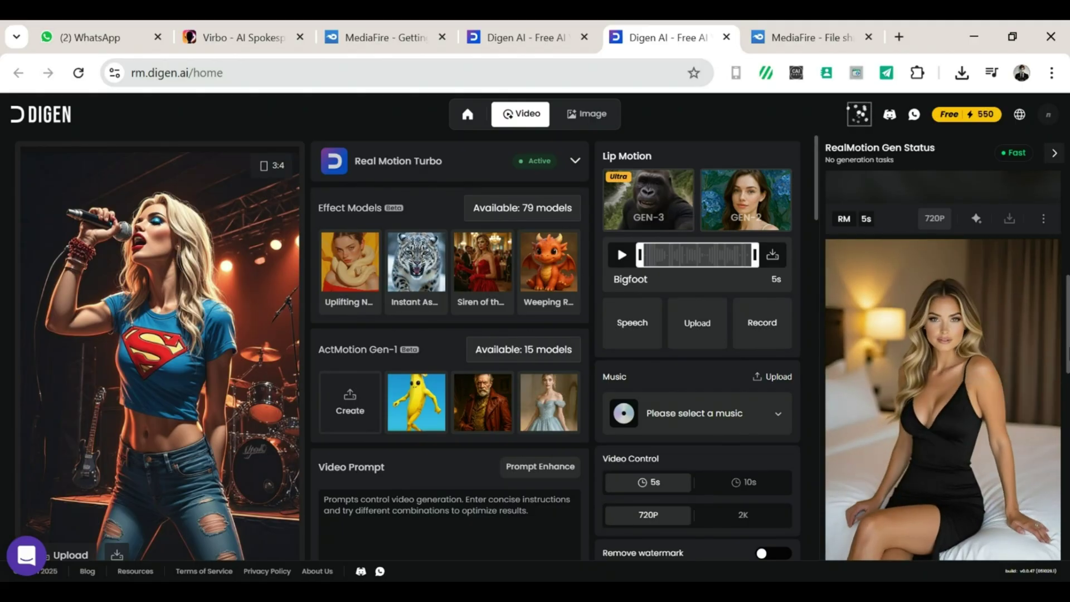
drag(1066, 393, 1066, 320)
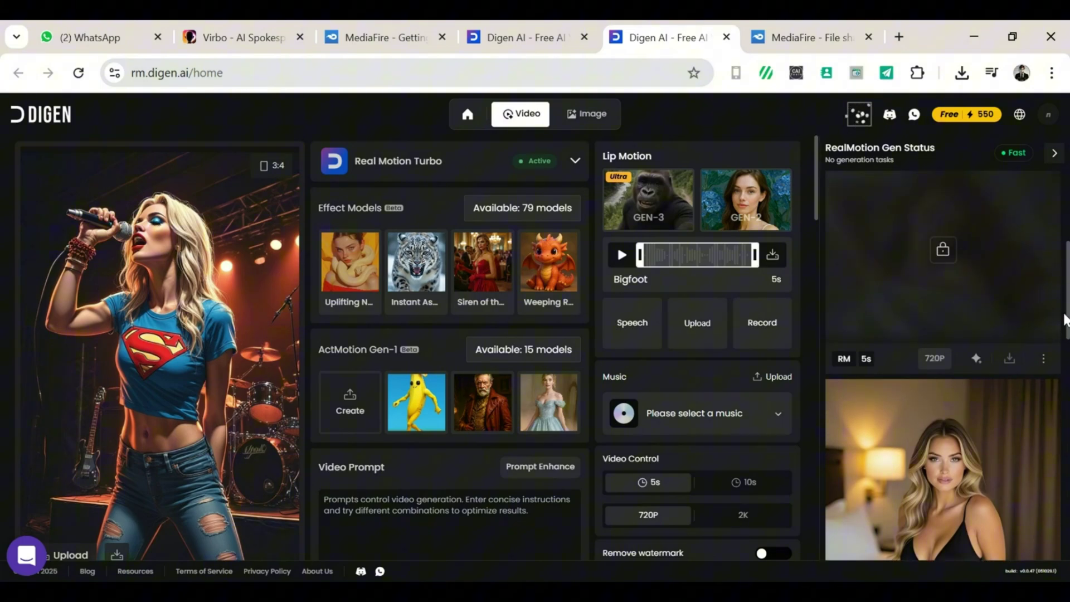
scroll(1018, 299, up, 1)
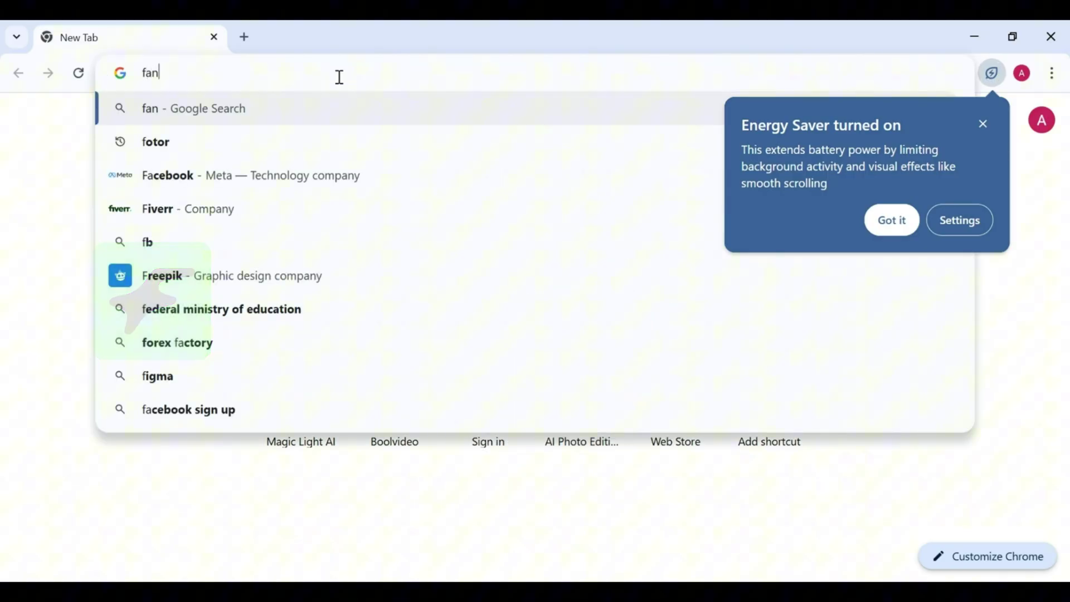
- Search Google for fanvue and go to Fanvue's sign-in page
key(Return)
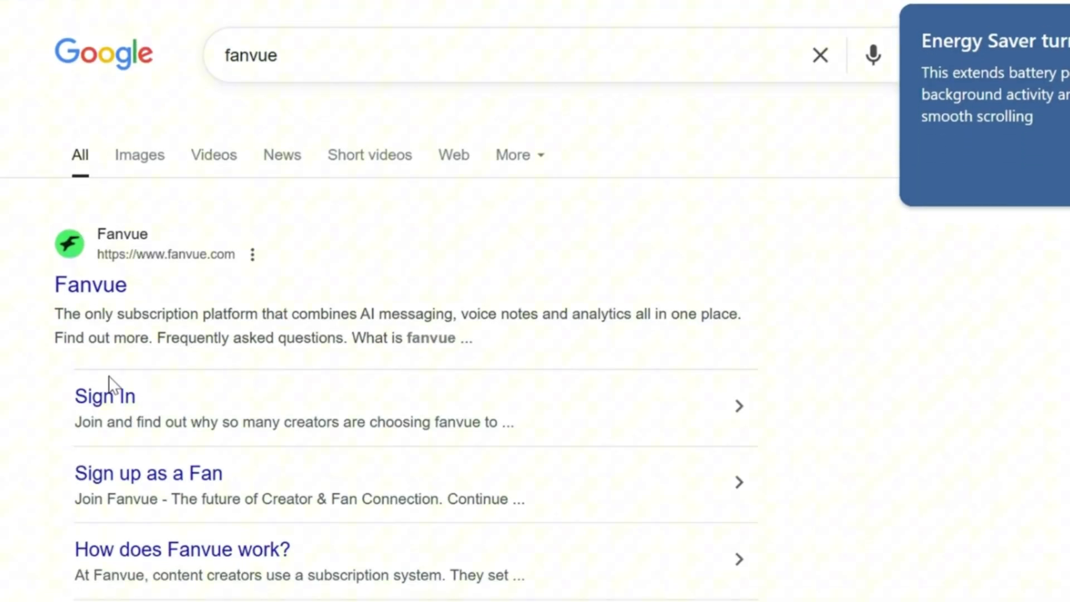
click(101, 401)
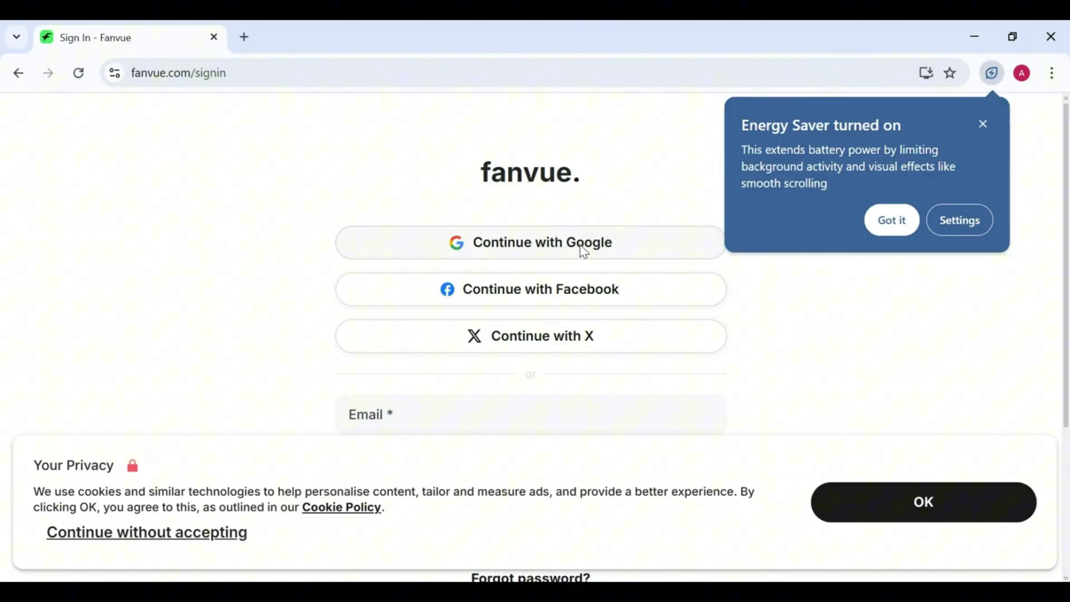
- Sign into Fanvue with Google and choose Become a creator
click(987, 123)
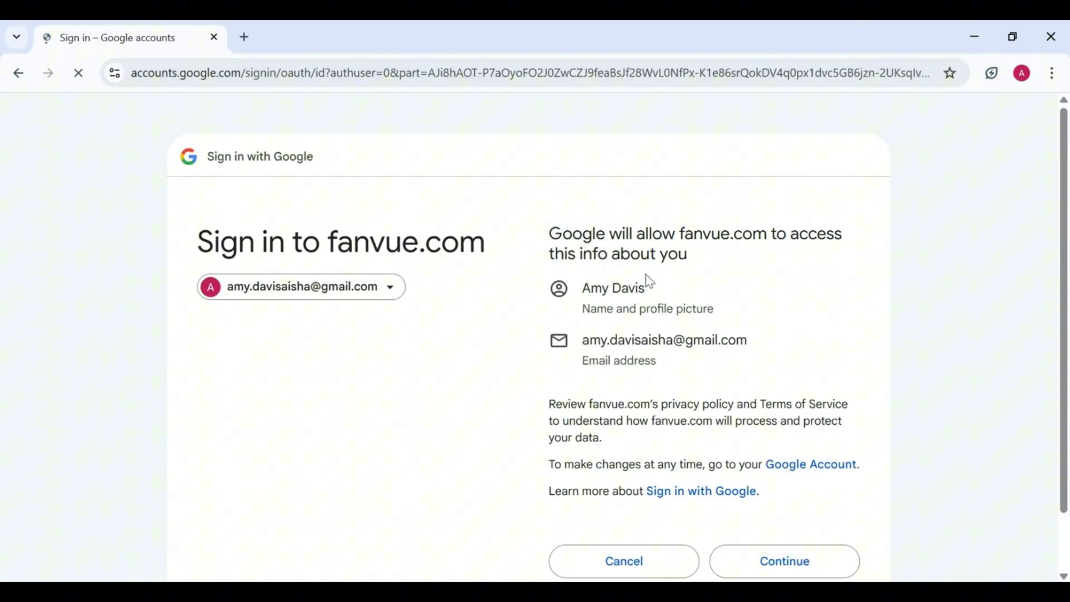
click(783, 559)
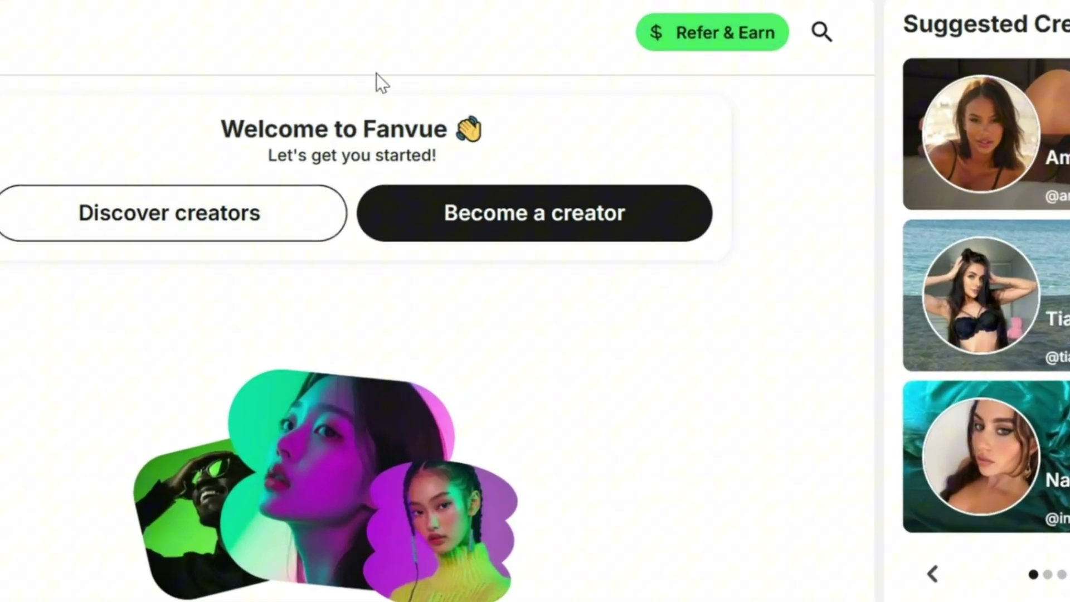
click(447, 213)
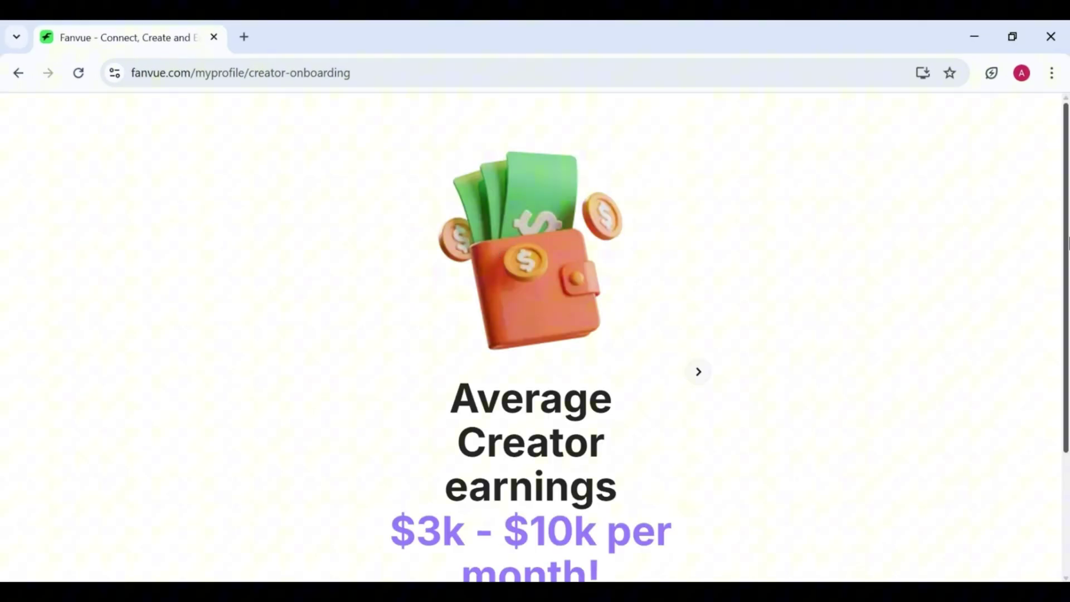
scroll(1037, 260, down, 2)
- Start creator onboarding, skip the referral code and keep United States as country
click(619, 464)
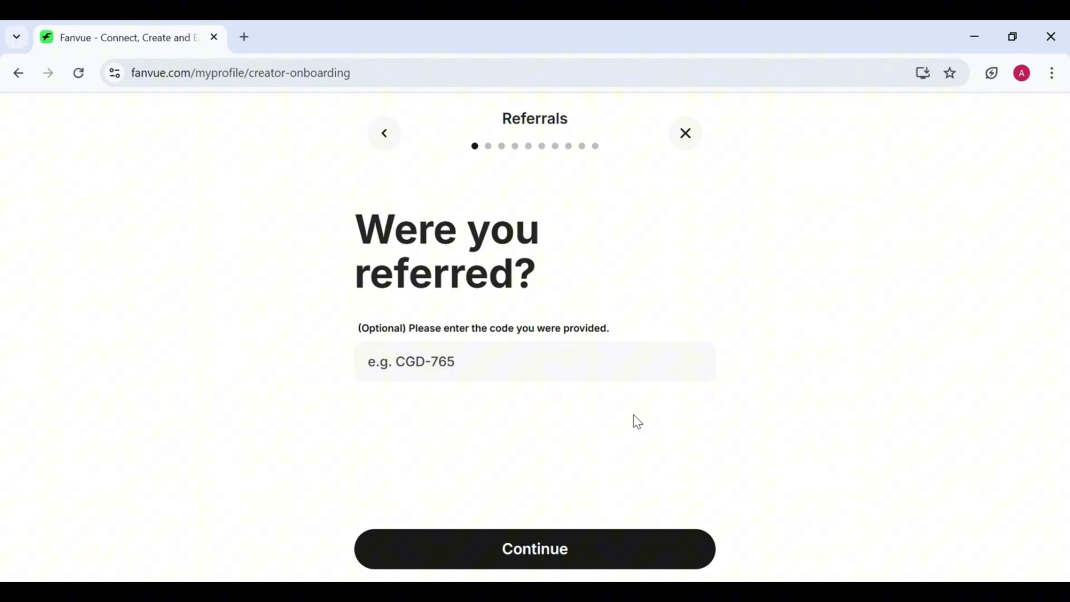
click(656, 370)
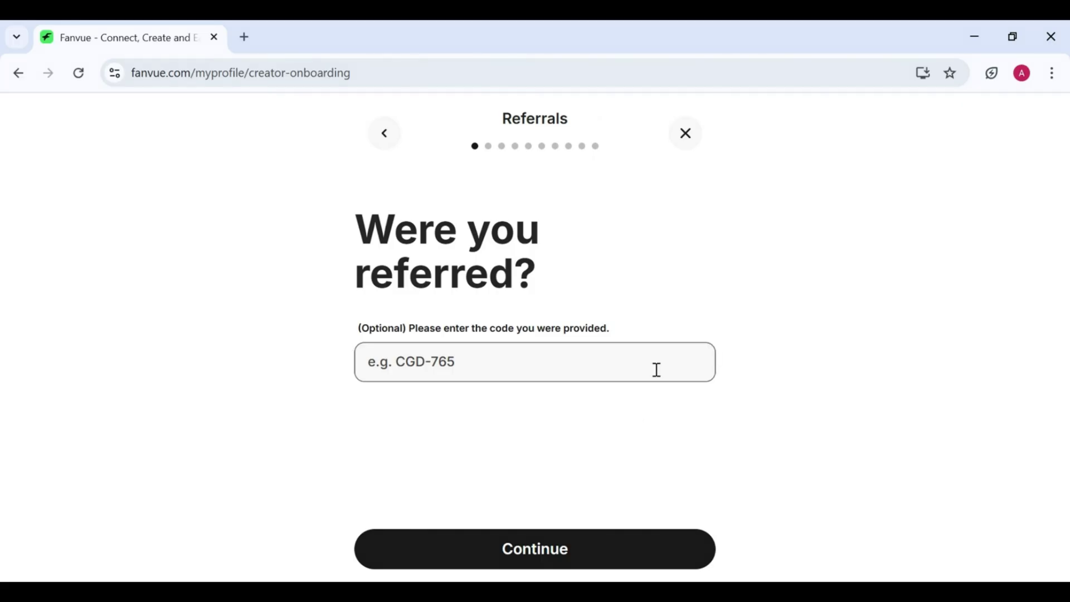
click(542, 544)
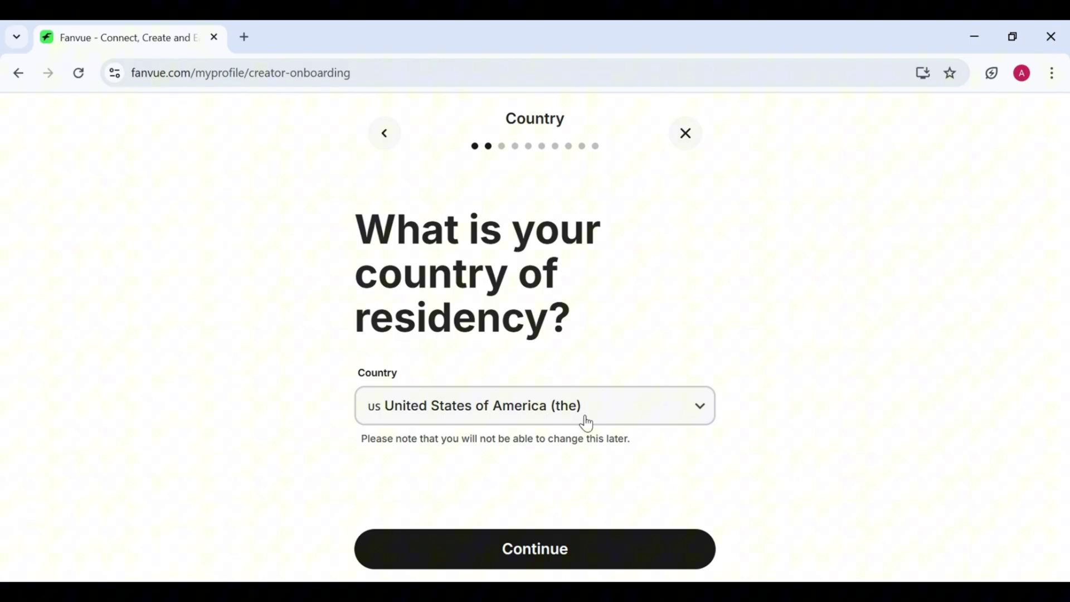
click(569, 549)
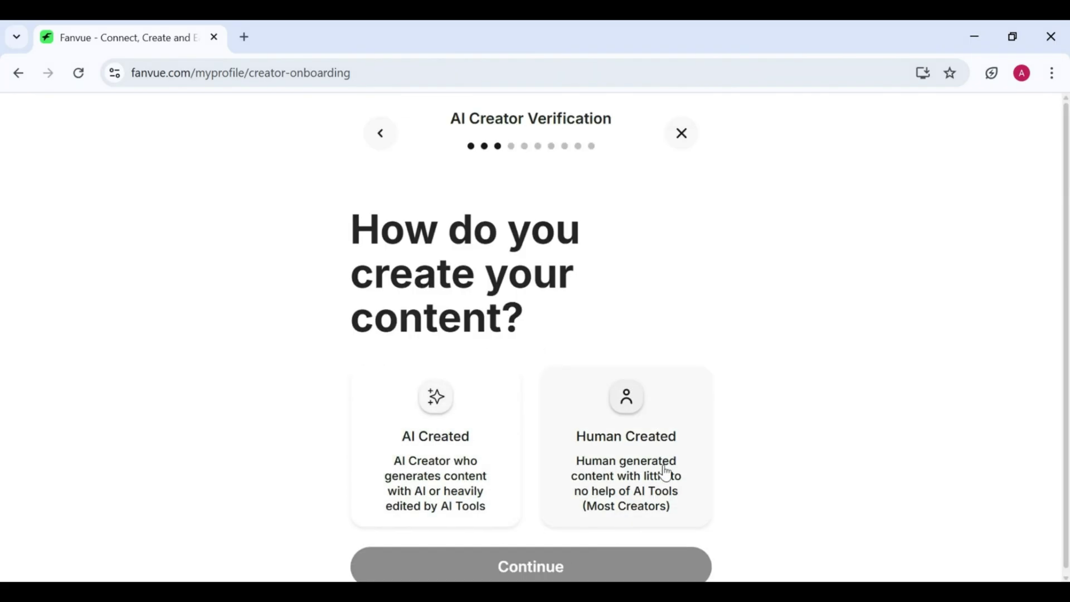
- Declare the content as AI Created, choose Fitness as the topic, and select Female
click(452, 427)
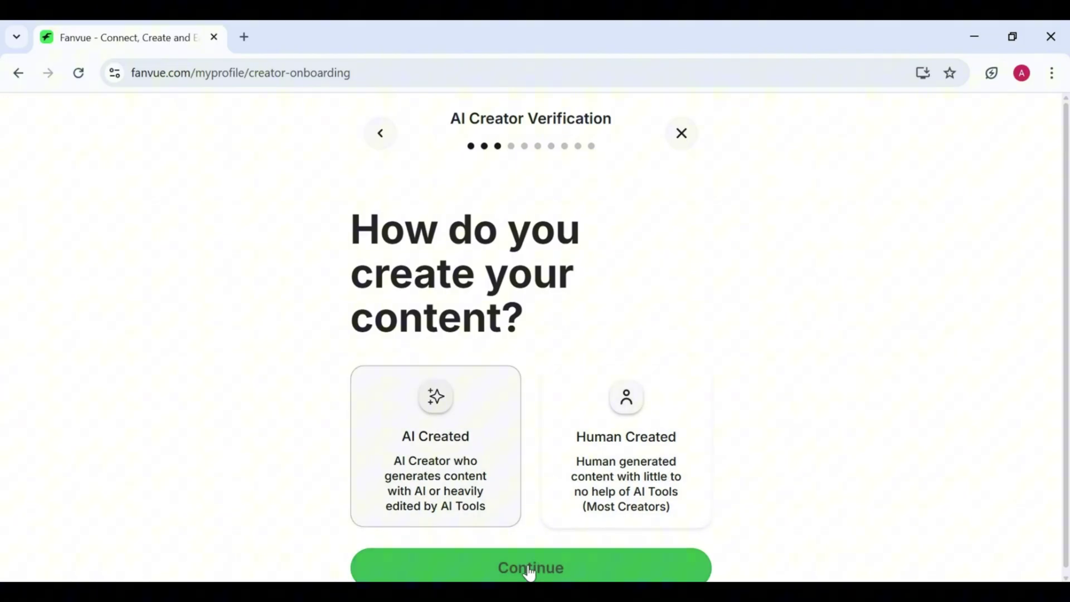
click(528, 566)
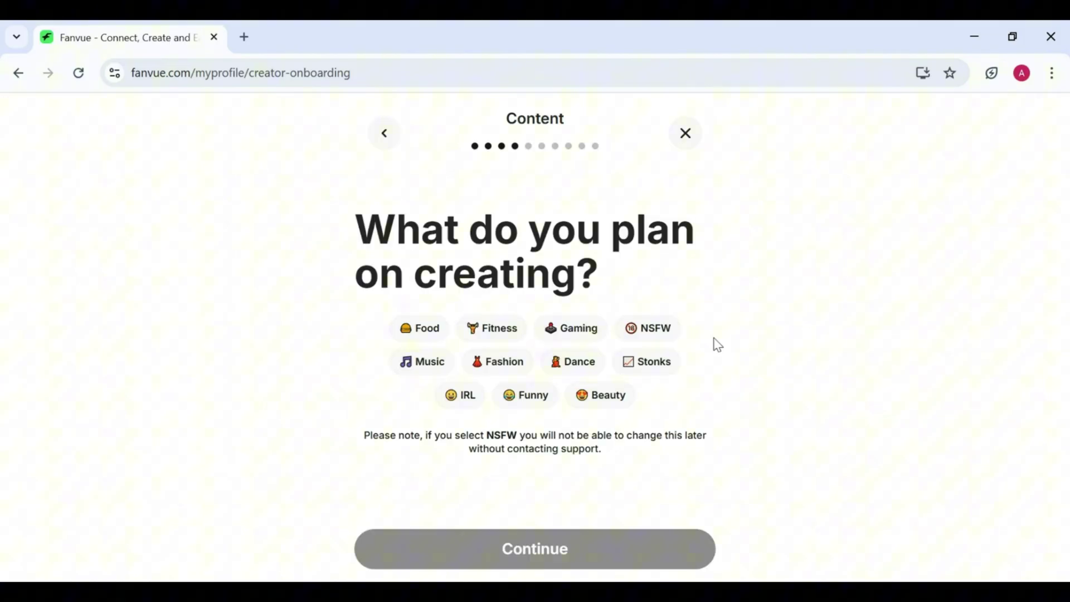
click(491, 330)
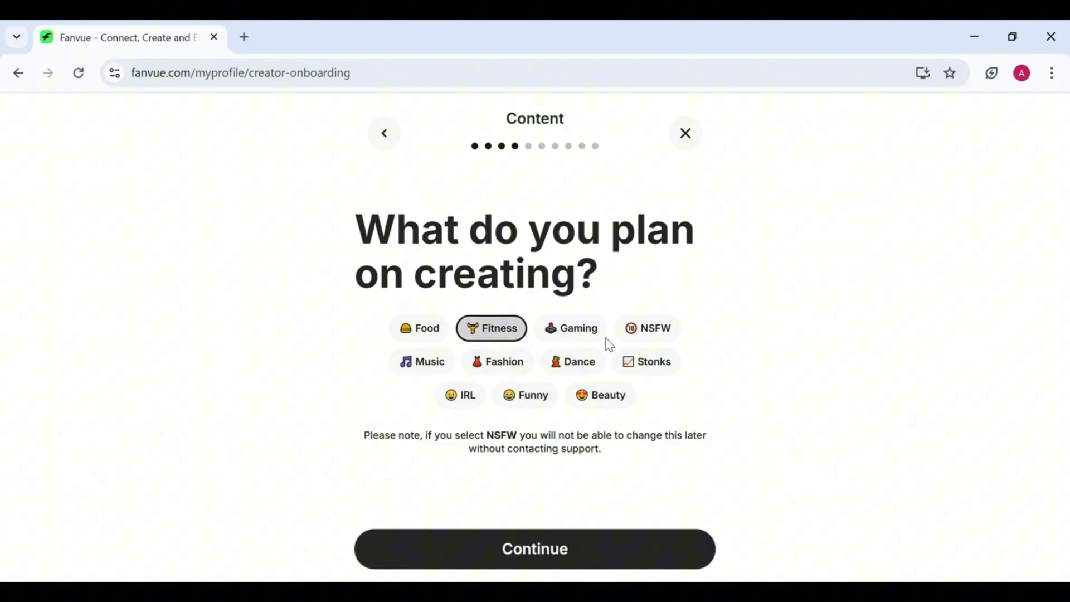
click(565, 564)
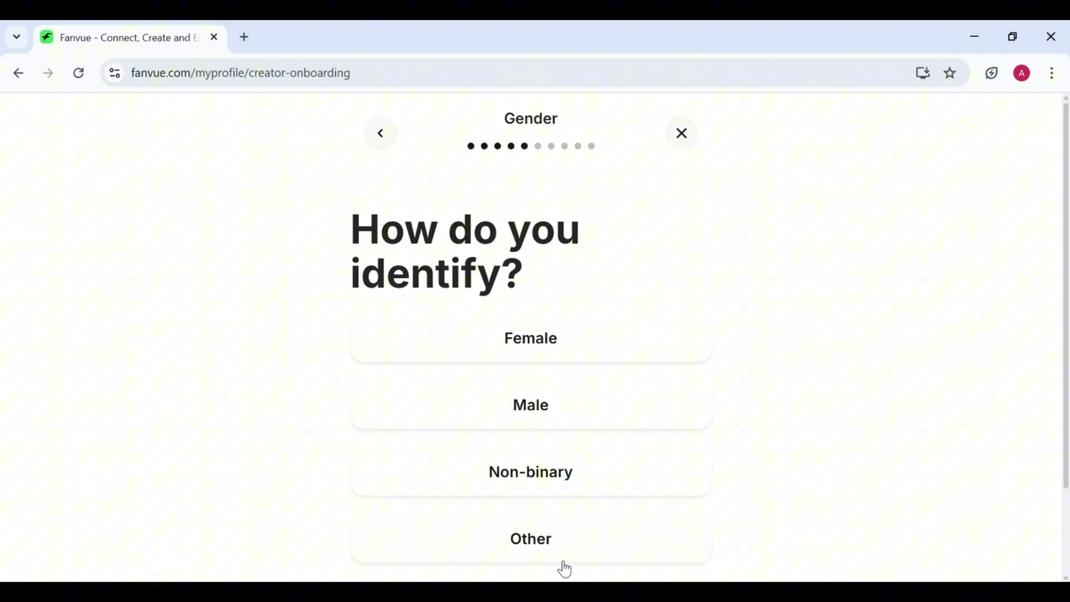
click(566, 347)
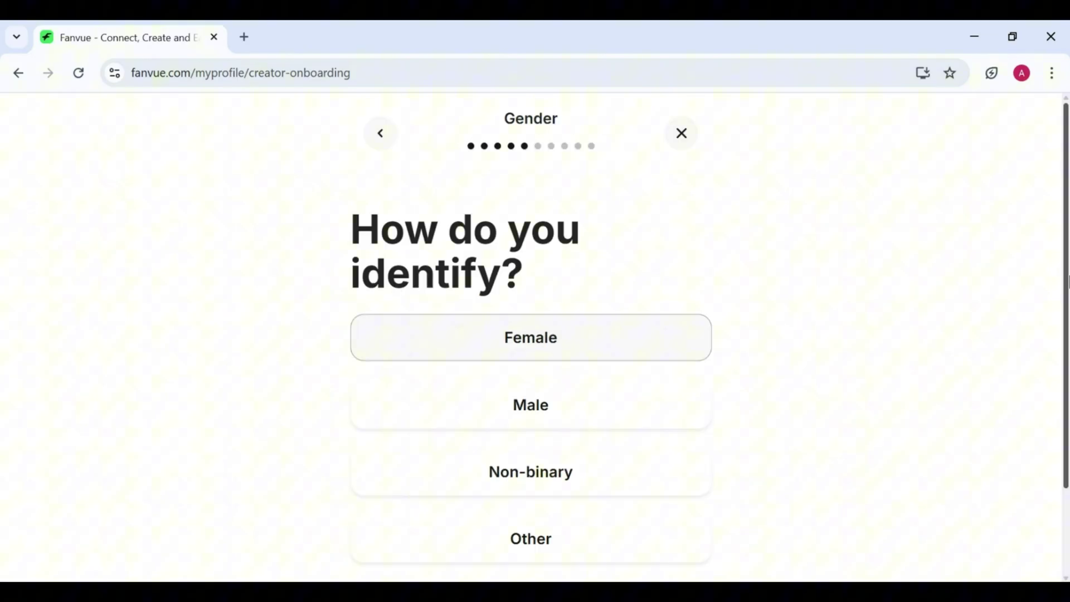
scroll(536, 377, down, 3)
- Confirm Female and replace the suggested display name and handle with cassie
click(648, 565)
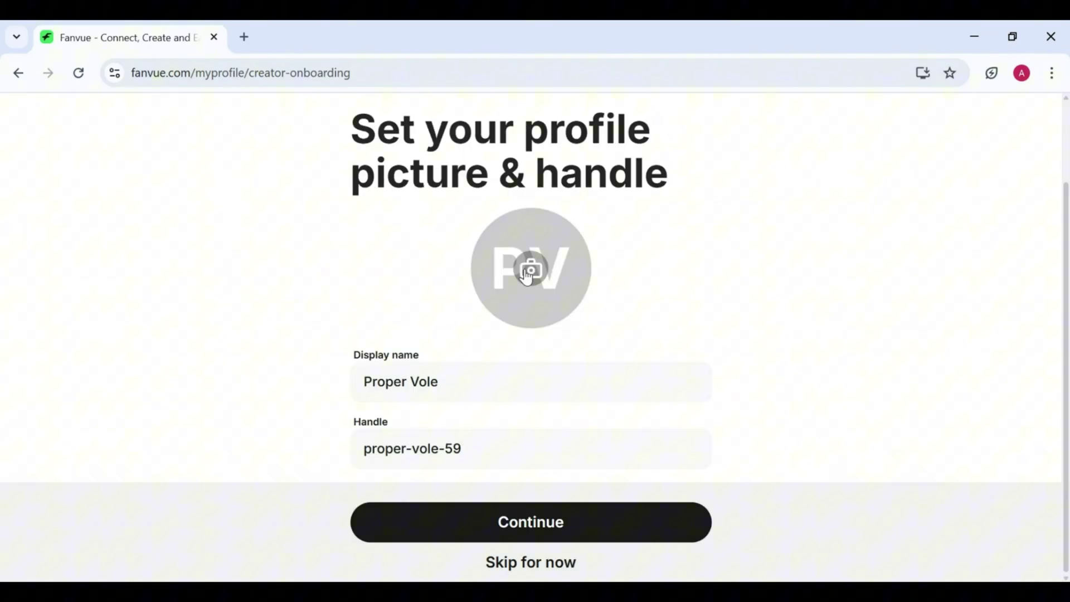
click(502, 382)
key(ctrl+a)
text(ca)
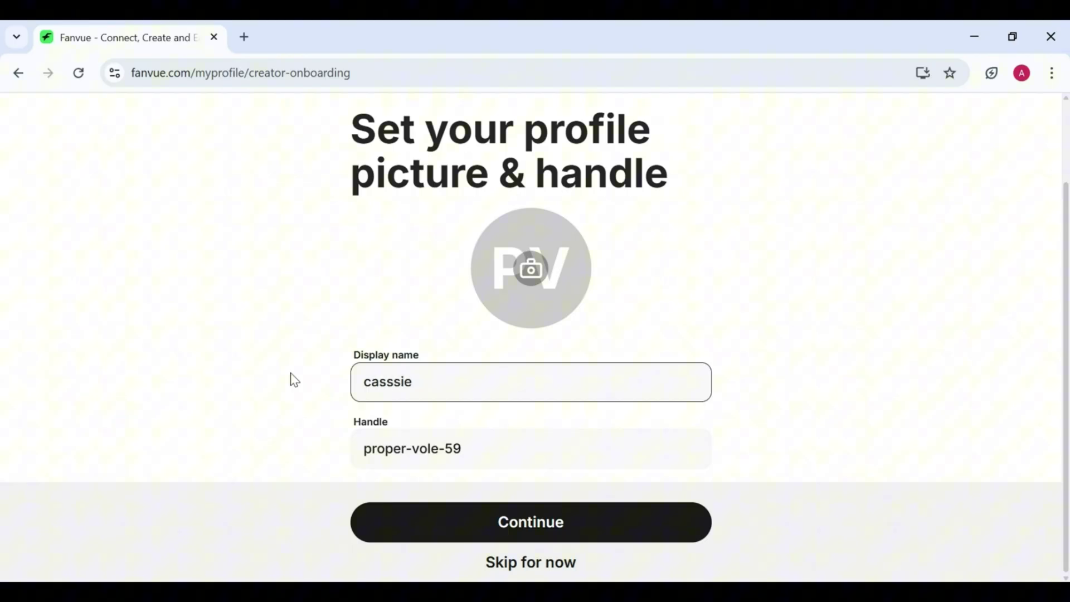
key(Tab)
text(ca)
click(489, 522)
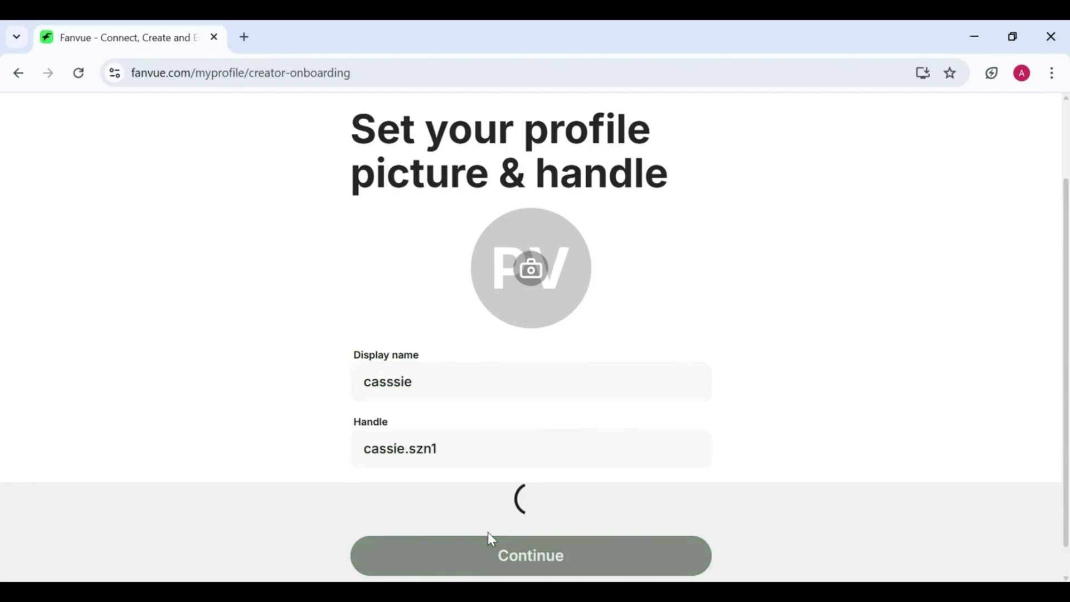
scroll(548, 263, down, 1)
- Add the bio 'just a girl living her life', keep $3.99 monthly, and start identity verification
click(607, 334)
text(just a girl living her life)
click(575, 521)
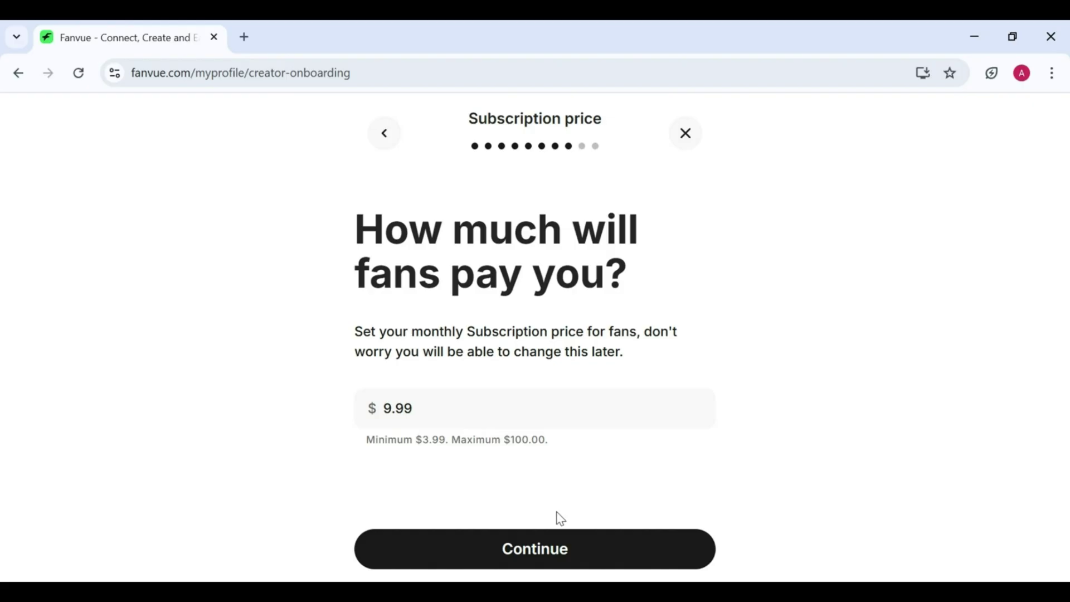
click(519, 413)
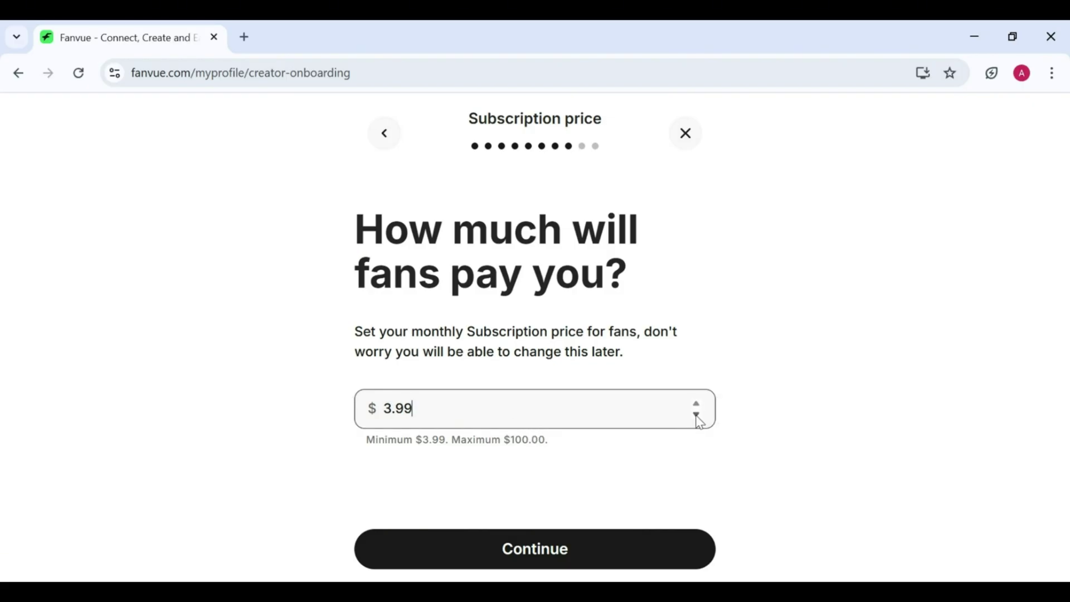
click(619, 546)
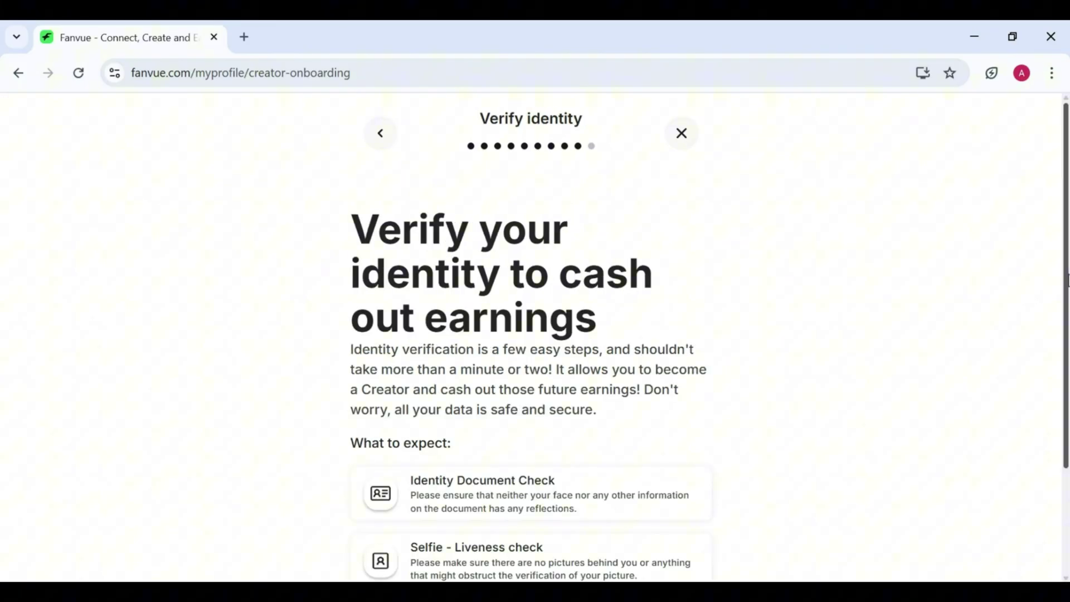
scroll(1029, 397, down, 3)
scroll(1029, 398, down, 2)
click(577, 560)
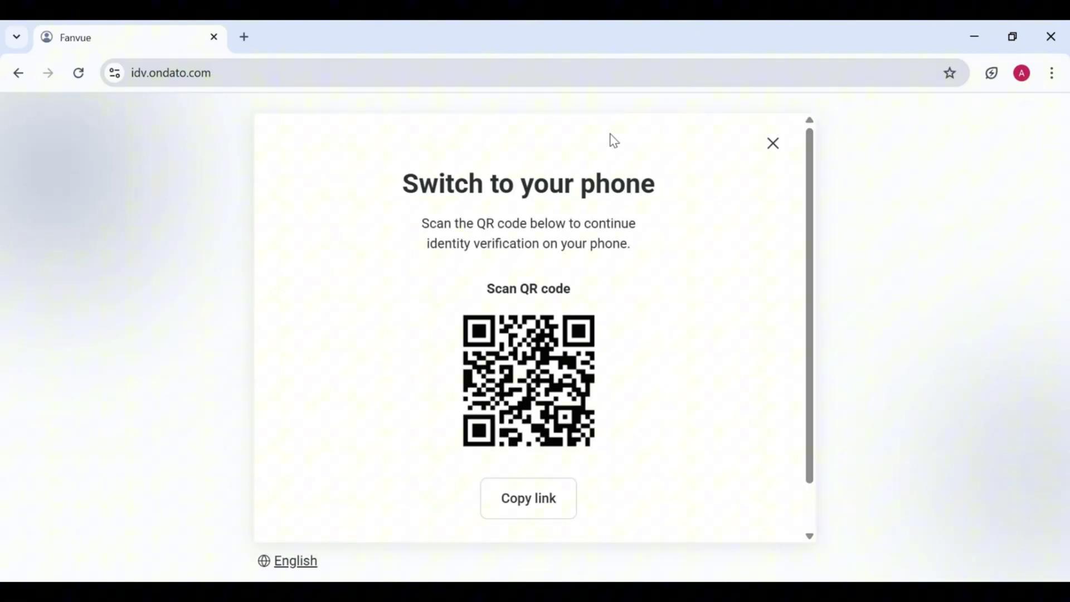
drag(803, 203, 811, 320)
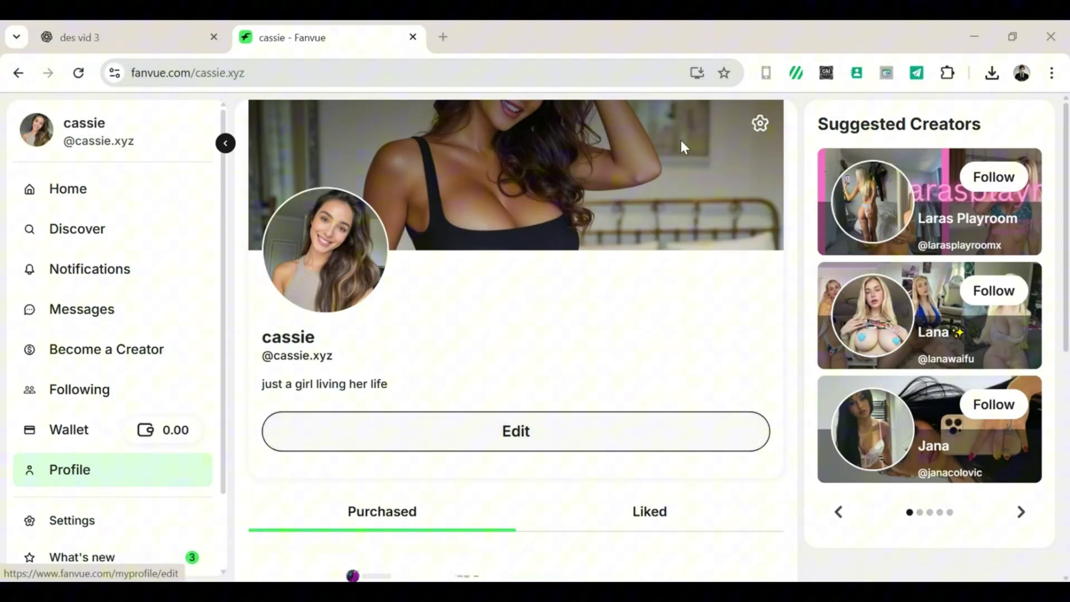
- Edit the profile and set the blonde bedsheet photo as the cropped profile picture
click(461, 449)
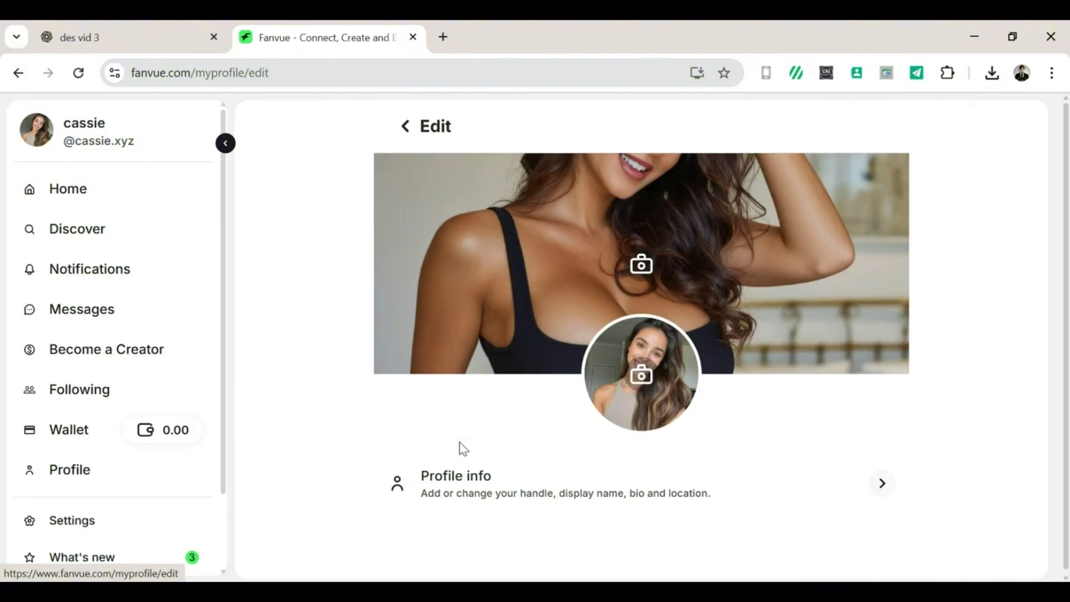
click(648, 375)
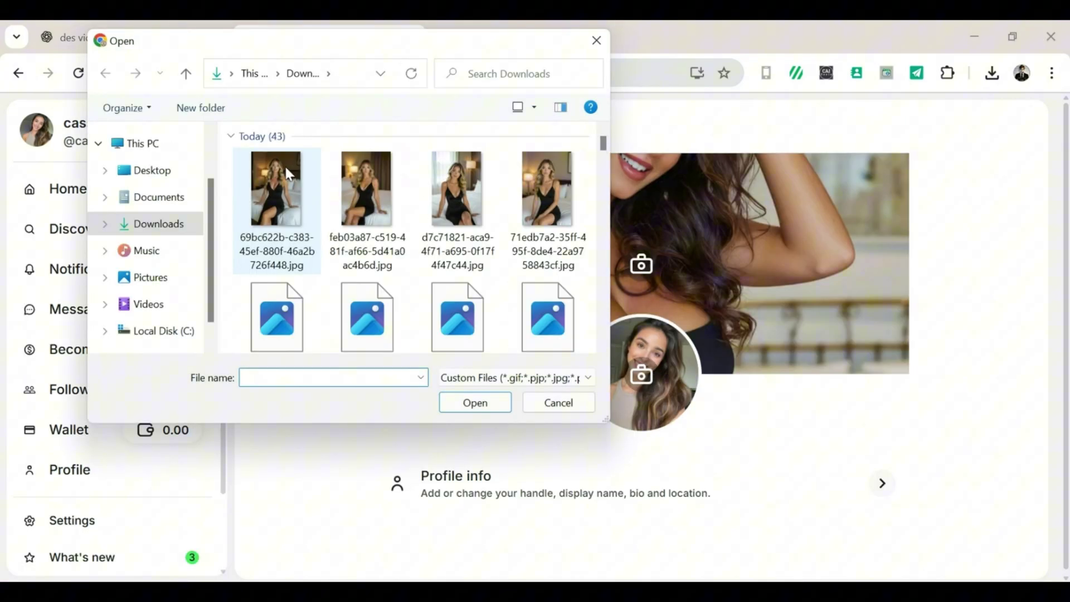
double_click(541, 309)
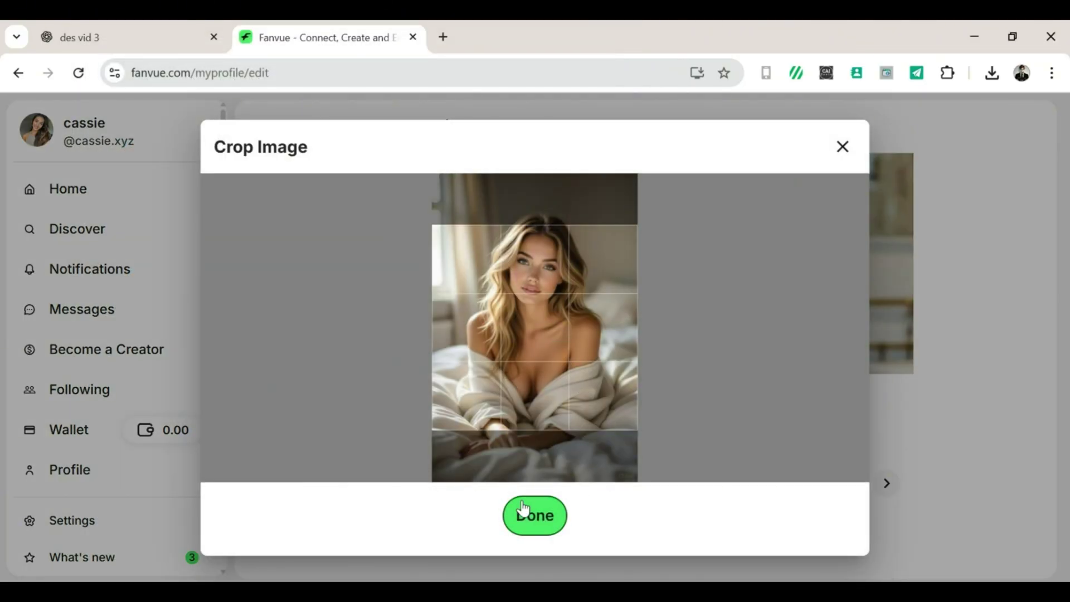
click(525, 507)
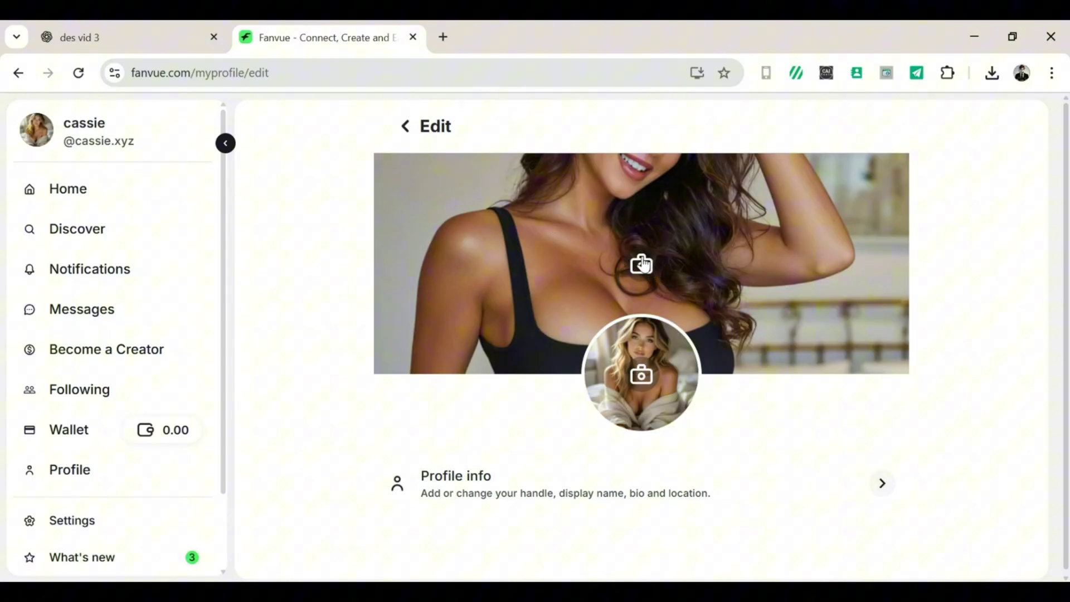
- Upload the black-dress photo from Downloads as the cropped banner
click(673, 201)
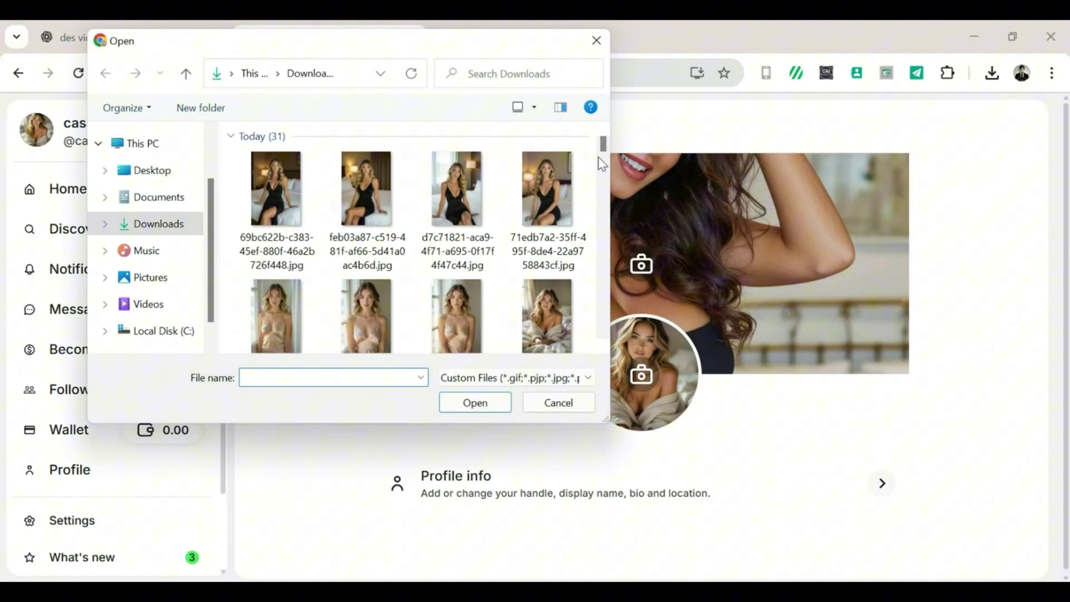
mouse_move(601, 147)
mouse_down()
mouse_move(599, 180)
mouse_move(600, 142)
mouse_up()
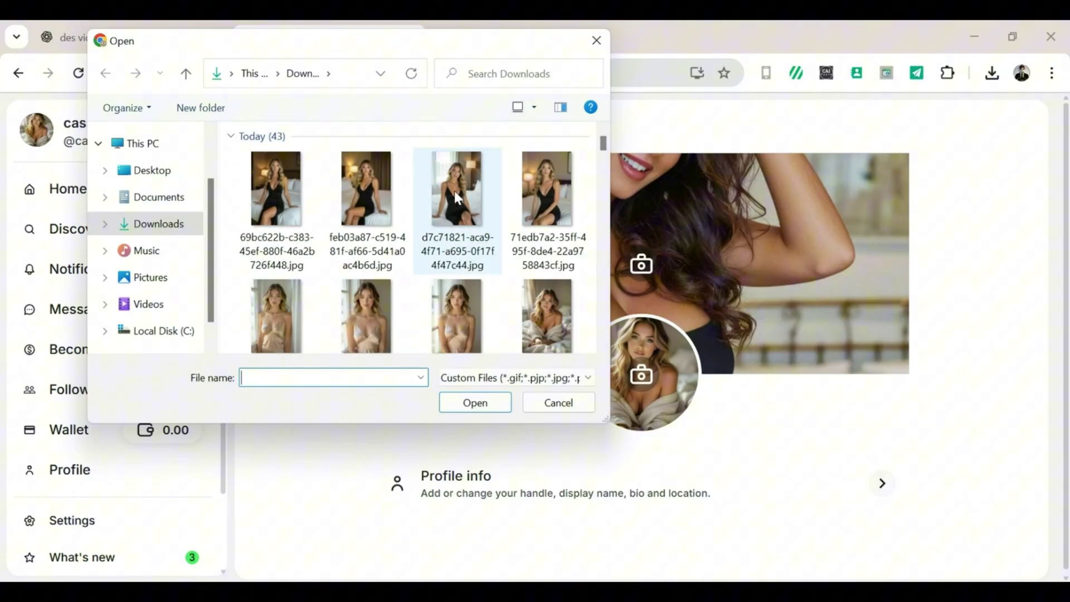
double_click(278, 178)
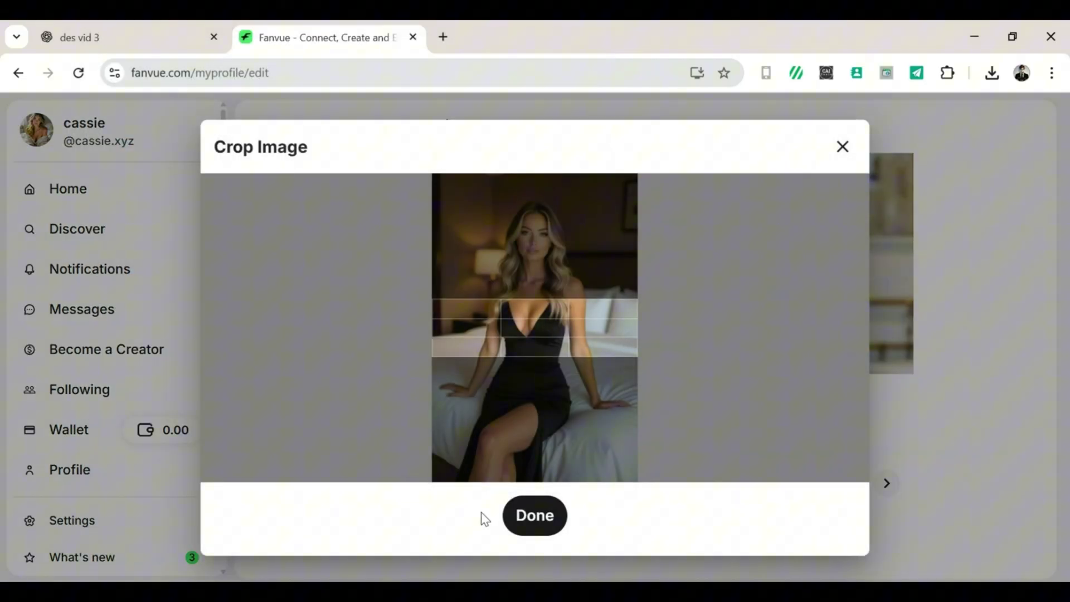
click(535, 515)
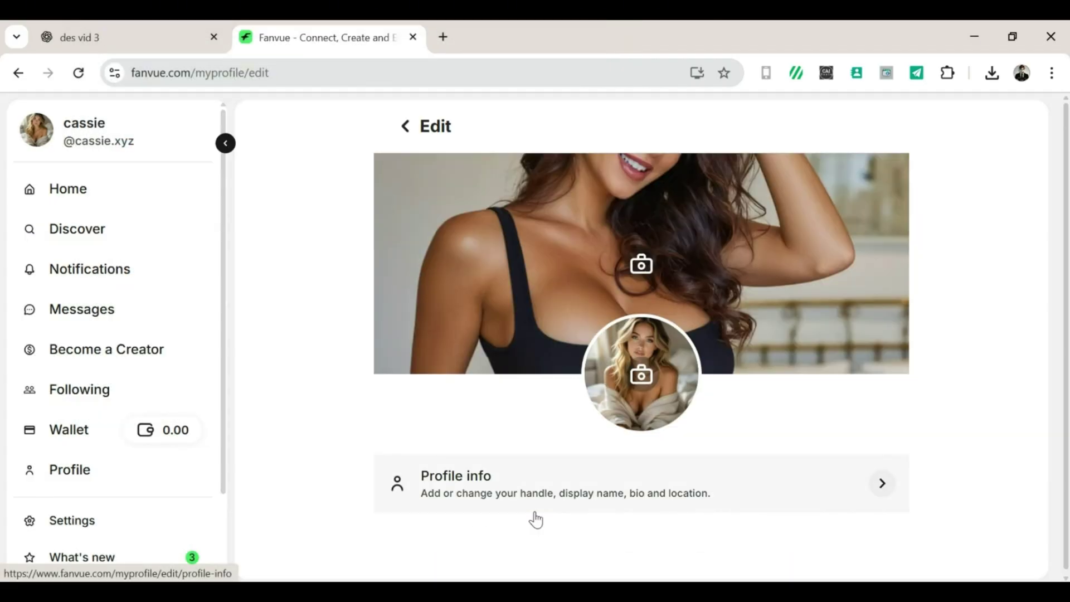